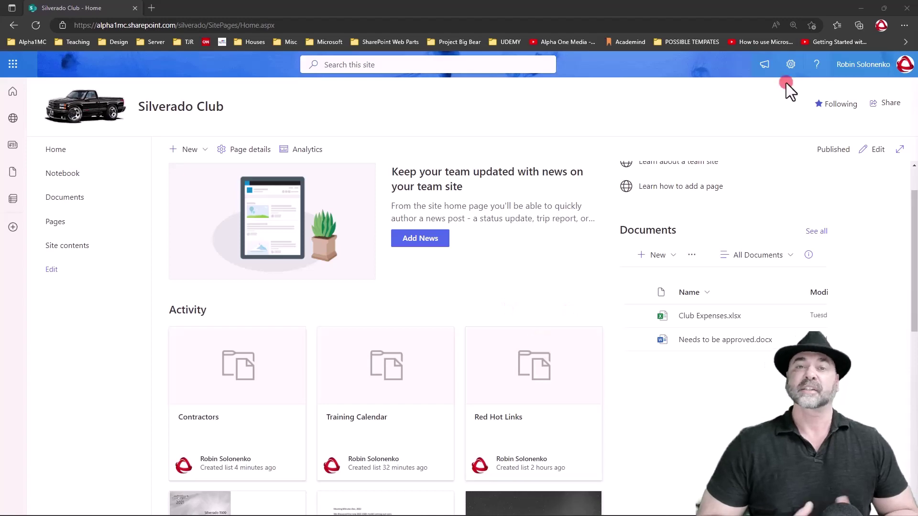
Step: Open the new Support Tickets list and review its Issue Status and Priority column settings
left_click(790, 64)
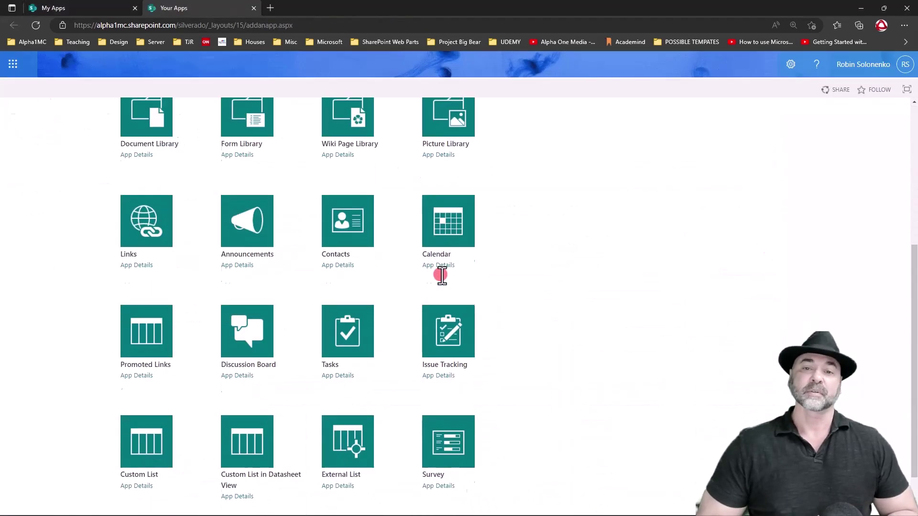
scroll(439, 272, "down", 1)
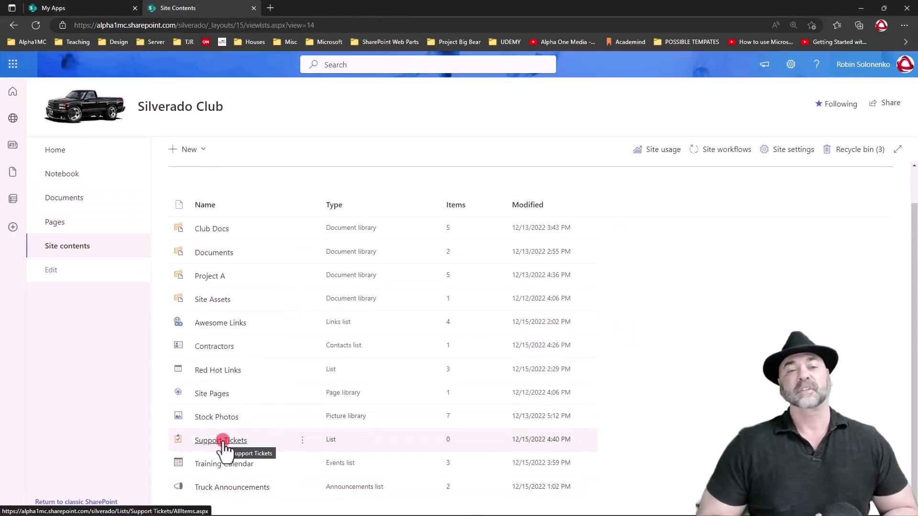
left_click(221, 439)
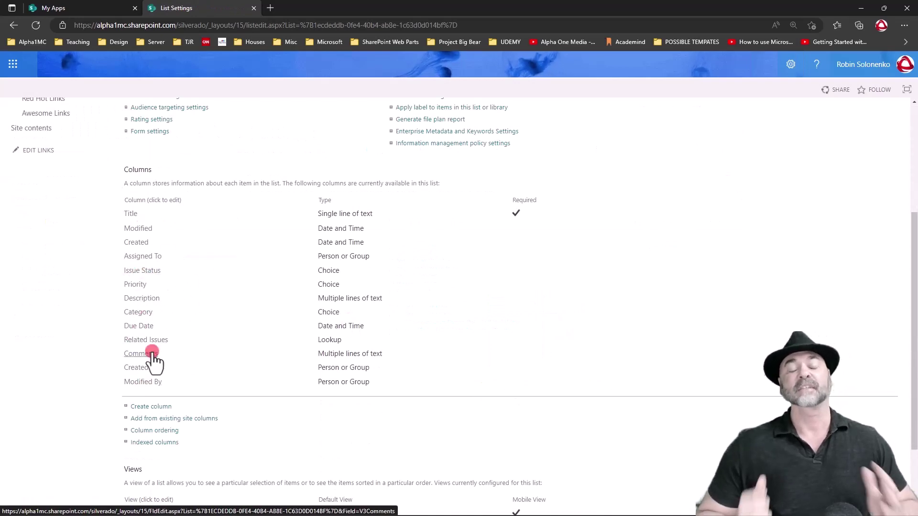
left_click(175, 270)
scroll(260, 286, "down", 3)
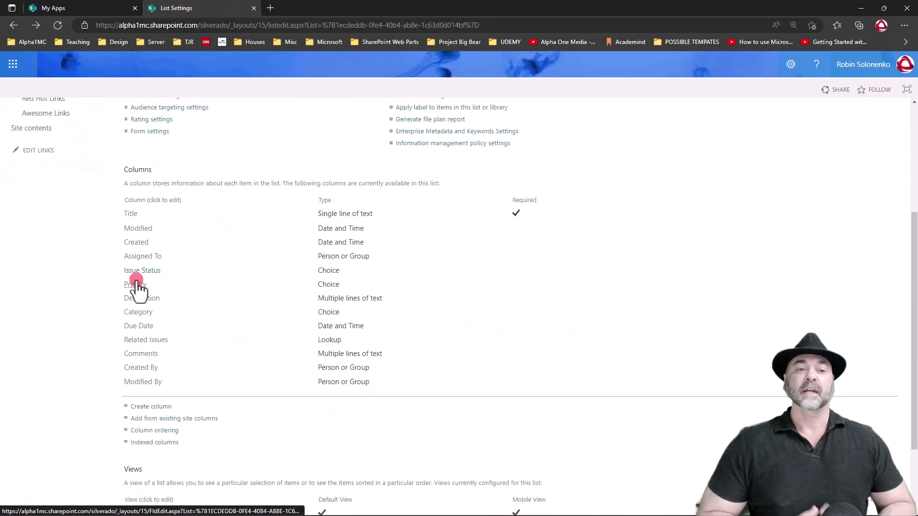
left_click(139, 285)
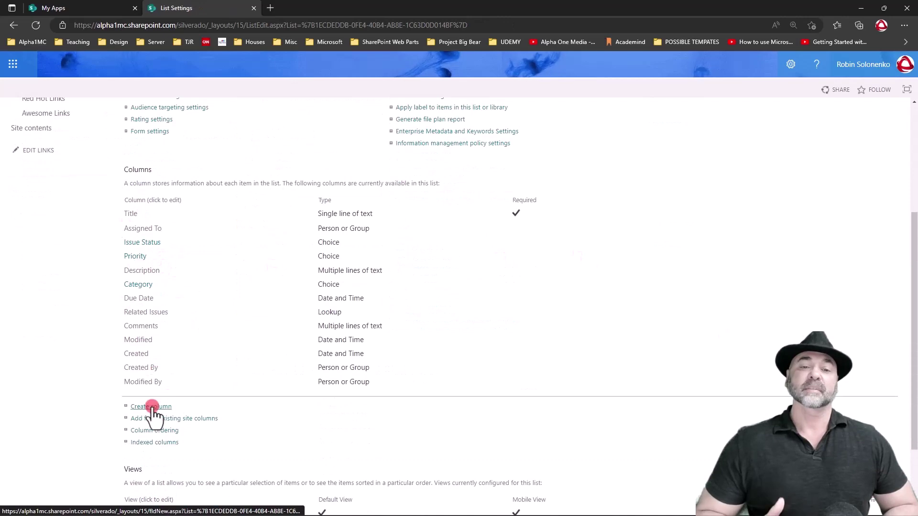
Step: Create a required Your Name column, then edit the All Issues view
left_click(148, 408)
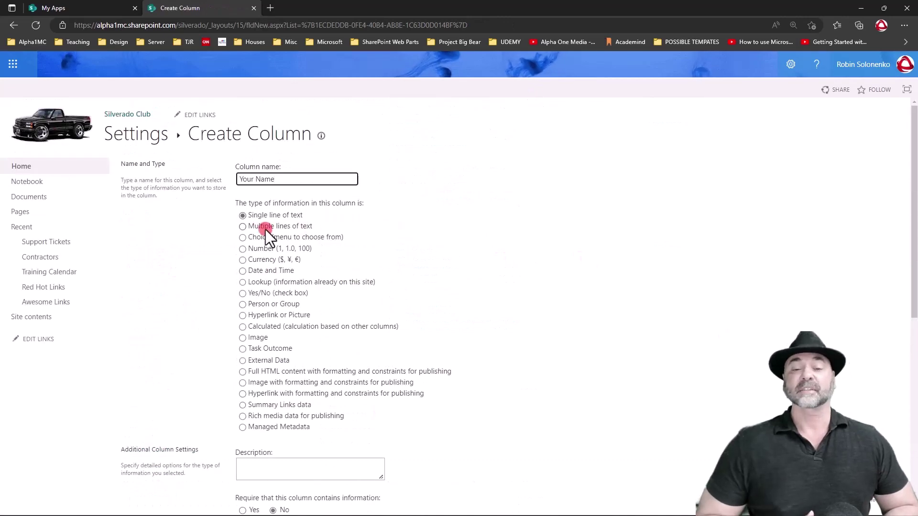
scroll(266, 236, "down", 5)
left_click(242, 258)
scroll(242, 258, "down", 3)
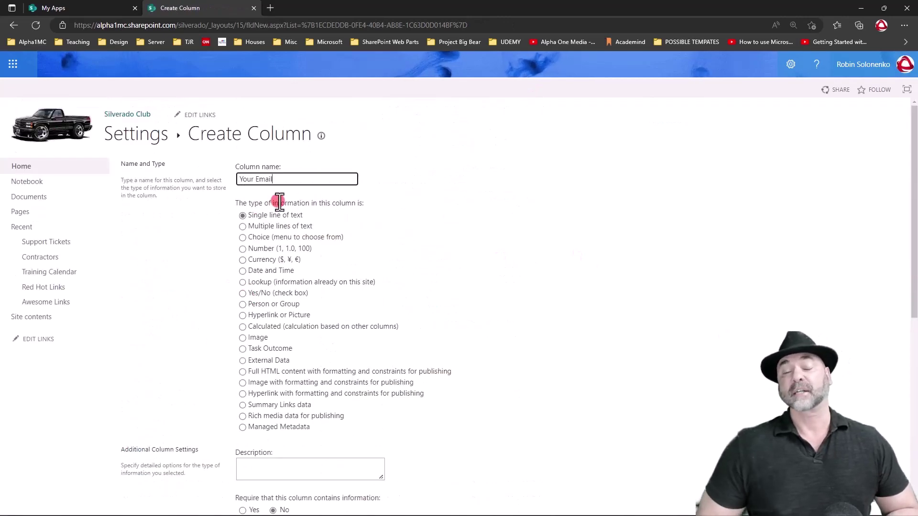
scroll(245, 198, "down", 10)
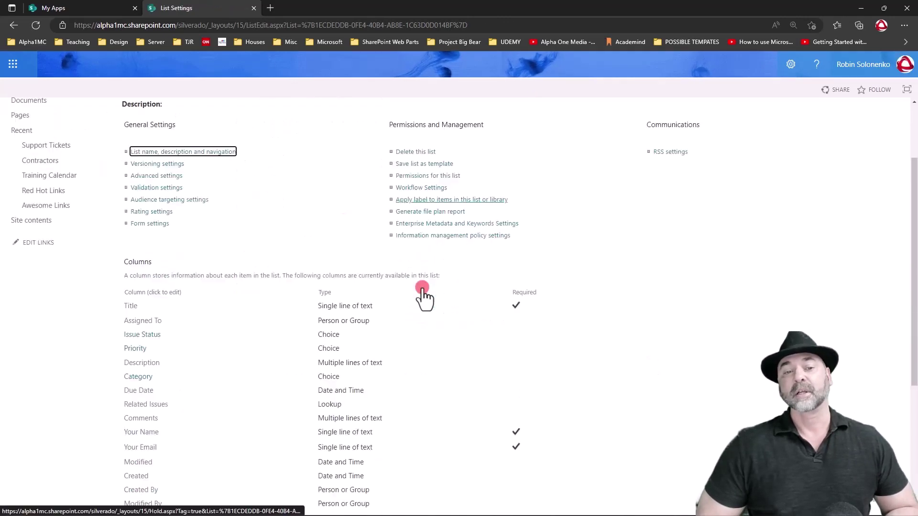
scroll(395, 277, "down", 4)
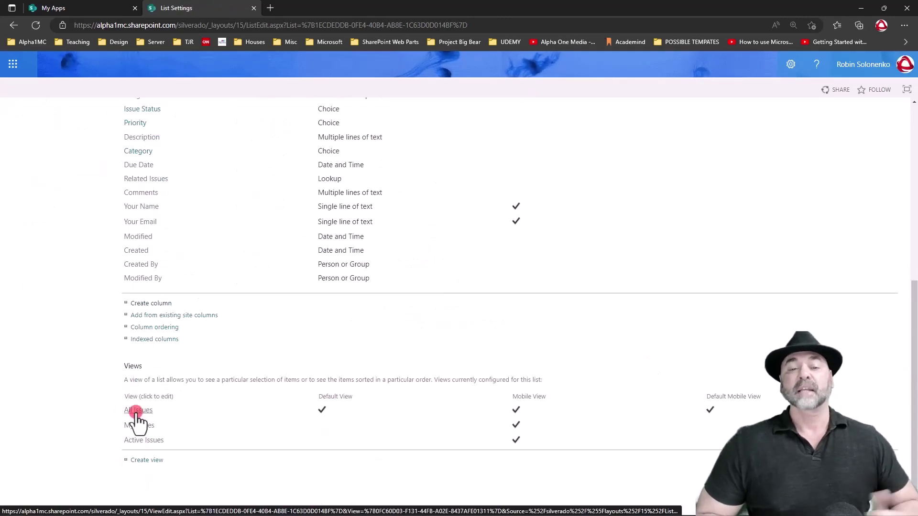
left_click(138, 410)
scroll(627, 221, "down", 5)
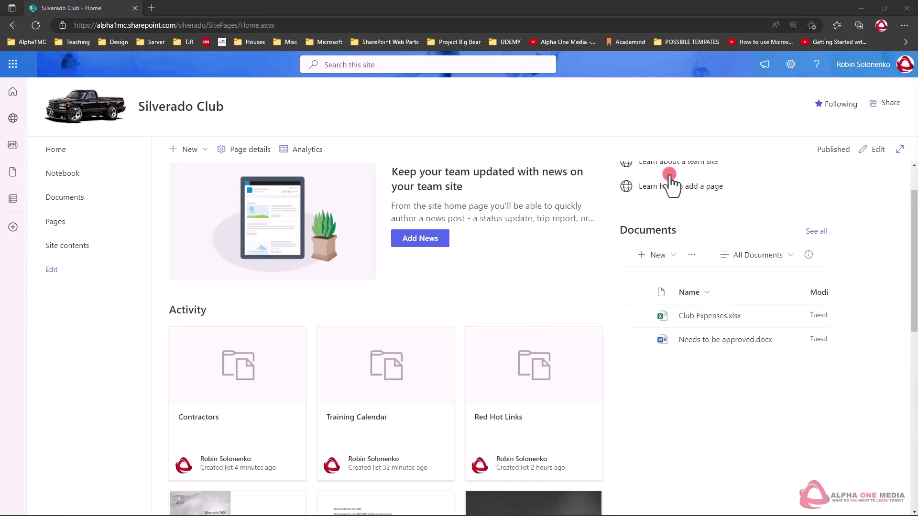
Step: Go to Add an app and switch to the classic list of built-in apps
left_click(791, 65)
left_click(790, 66)
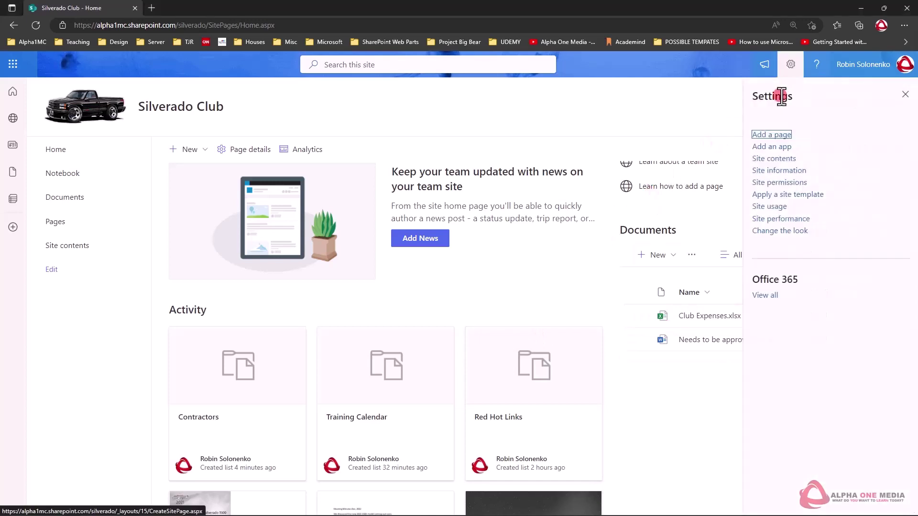
left_click(777, 147)
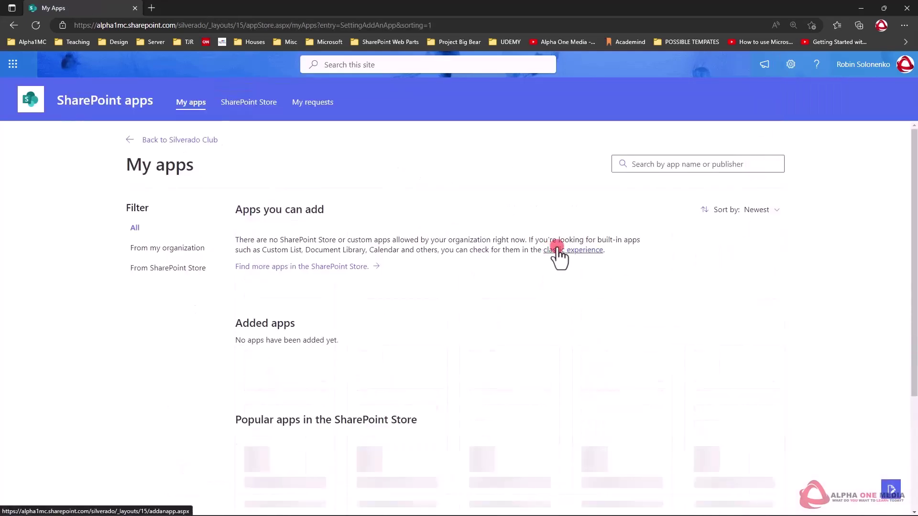
left_click(556, 249)
scroll(440, 272, "down", 6)
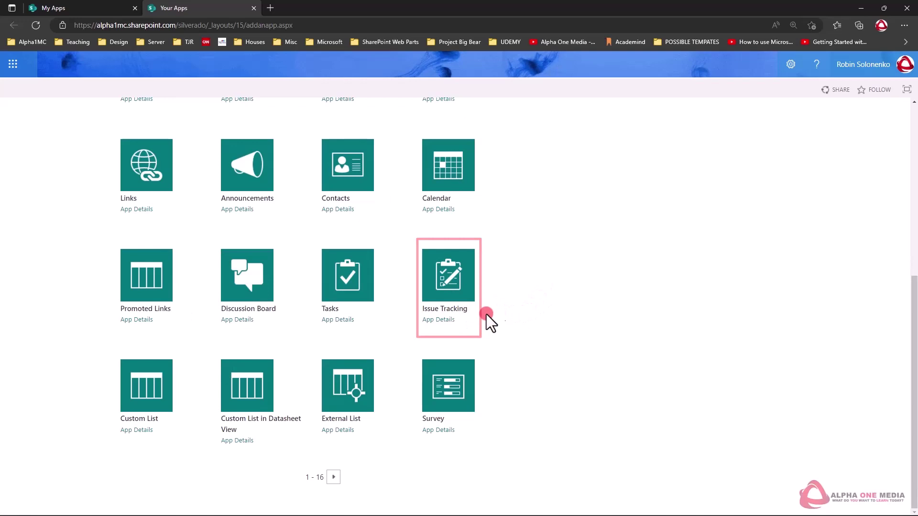
Step: Create an Issue Tracking app named 'Support Tickets'
left_click(446, 309)
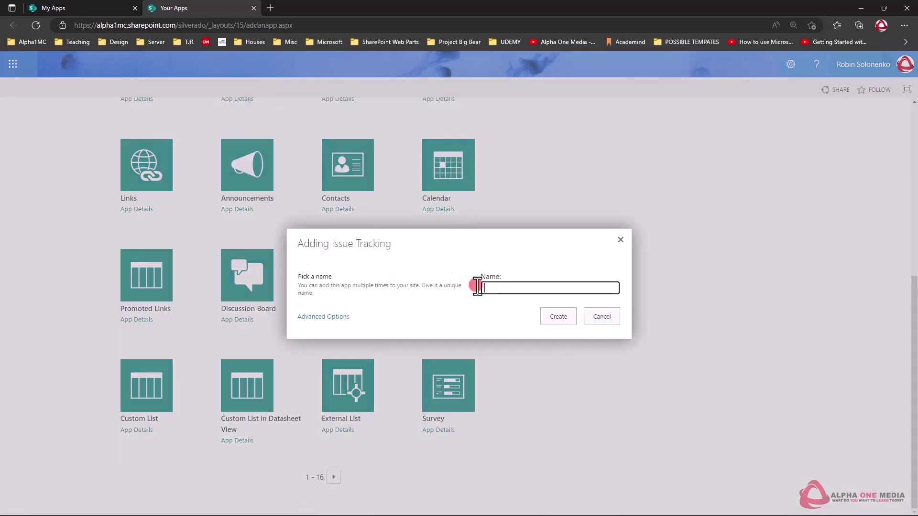
type("Support Tickets")
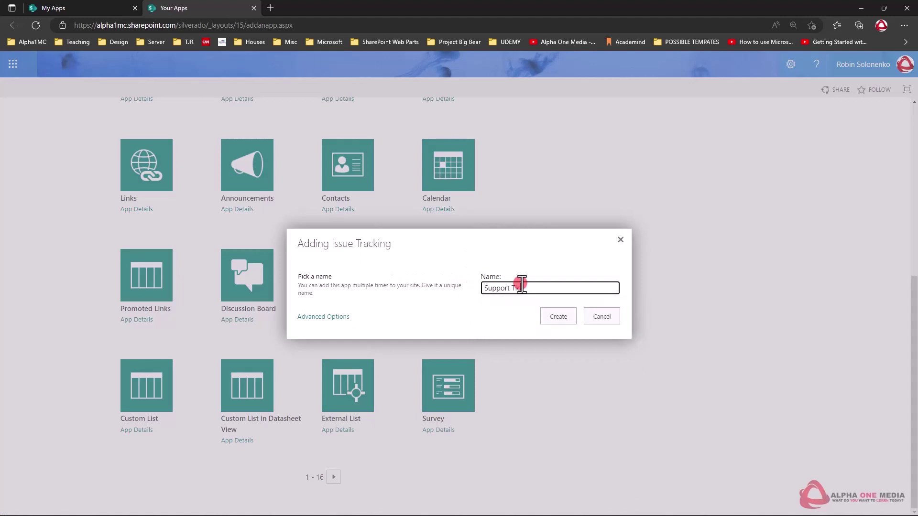
left_click(555, 318)
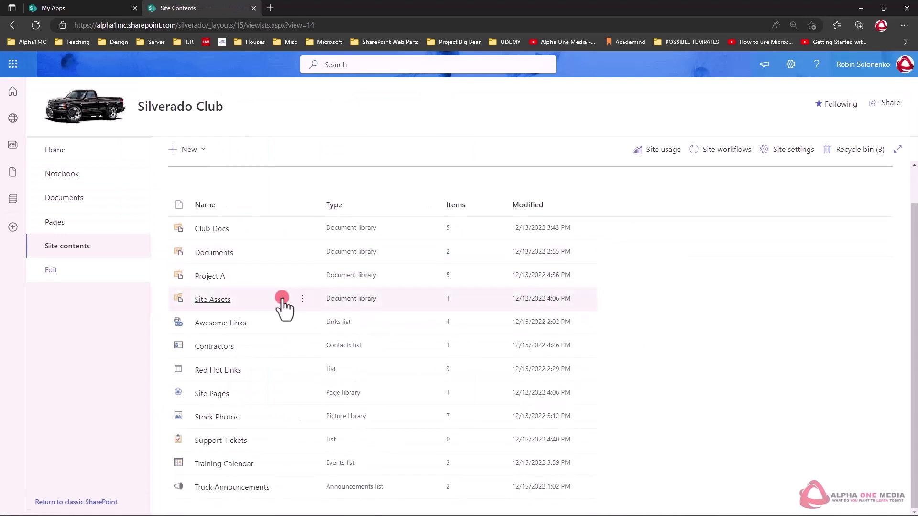
Step: Open Support Tickets from Site Contents and scroll its List settings to the Columns section
scroll(213, 497, "down", 2)
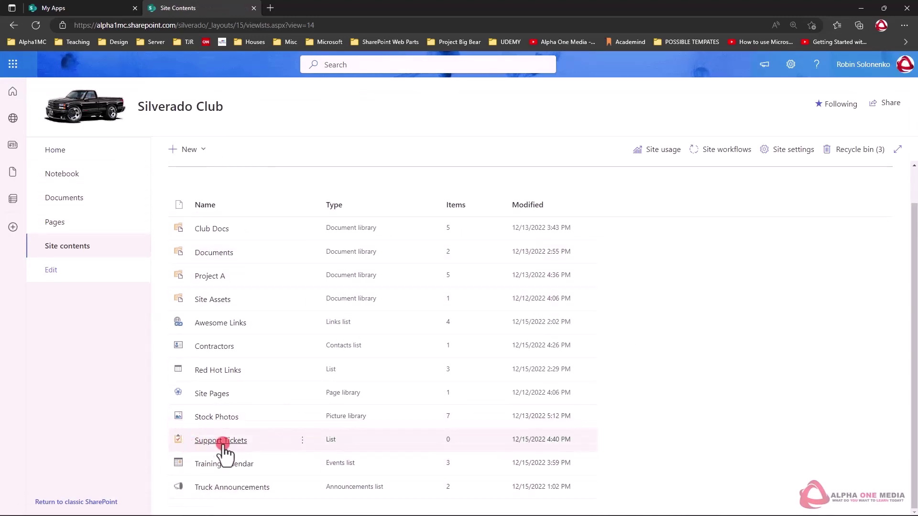
left_click(223, 442)
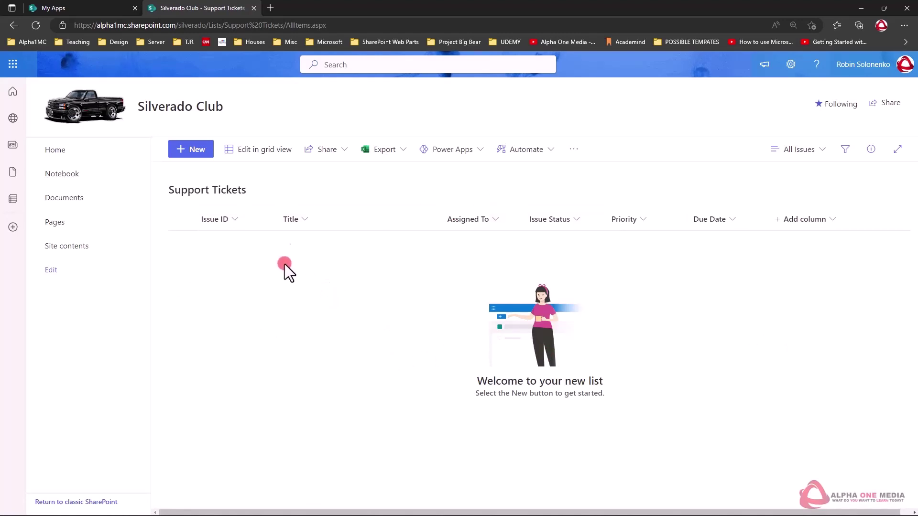
left_click(790, 64)
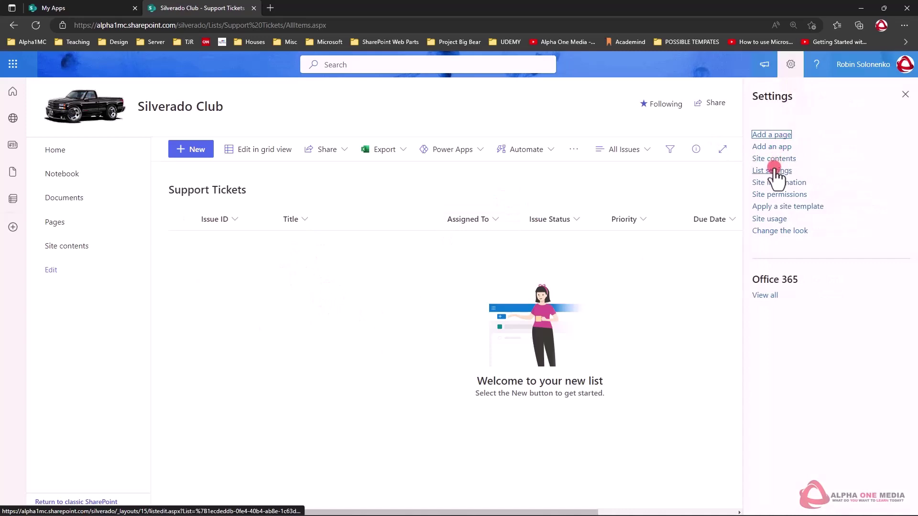
left_click(774, 170)
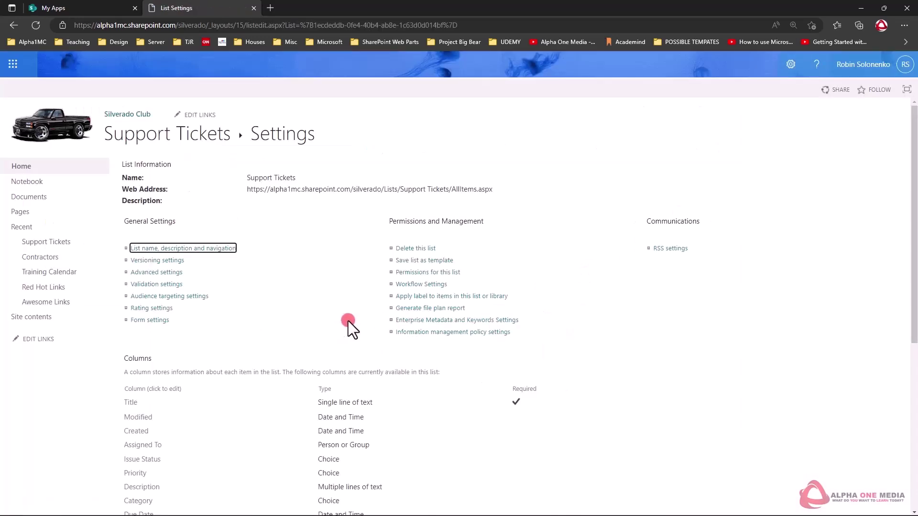
scroll(347, 320, "down", 4)
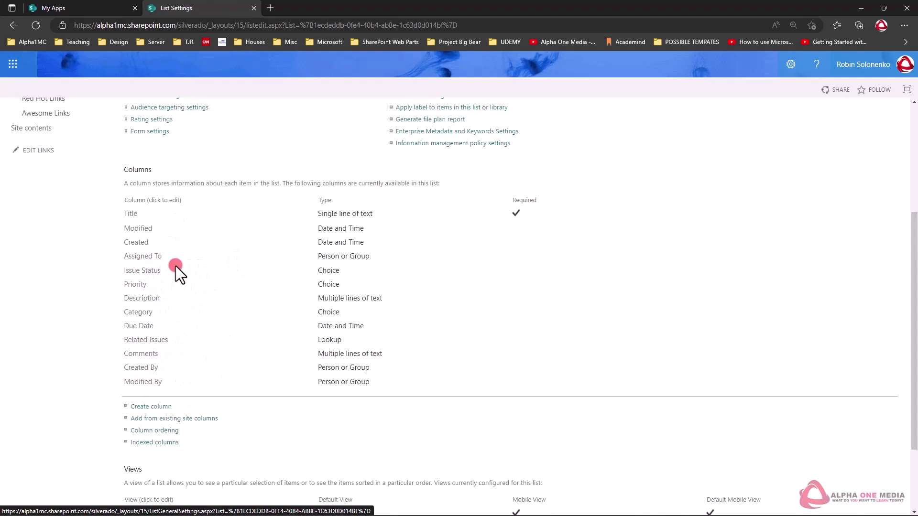
left_click(149, 271)
scroll(291, 287, "down", 2)
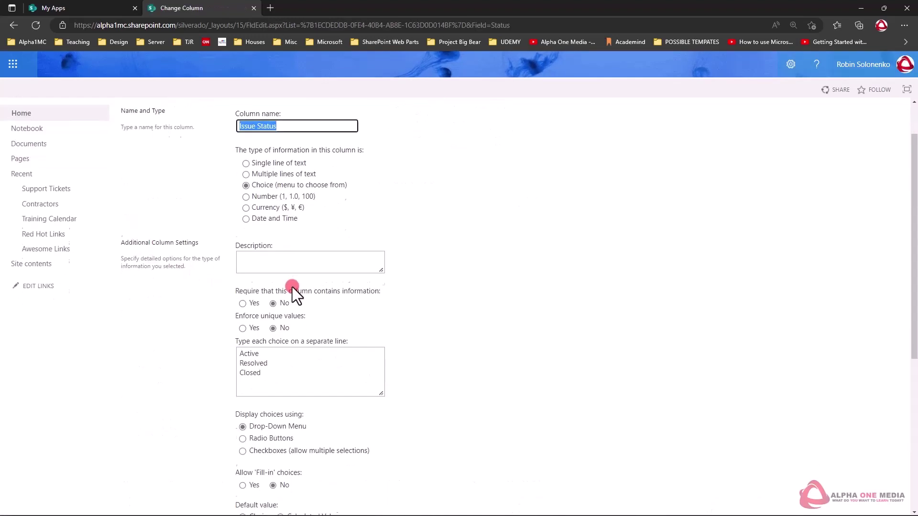
left_click_drag(282, 367, 229, 346)
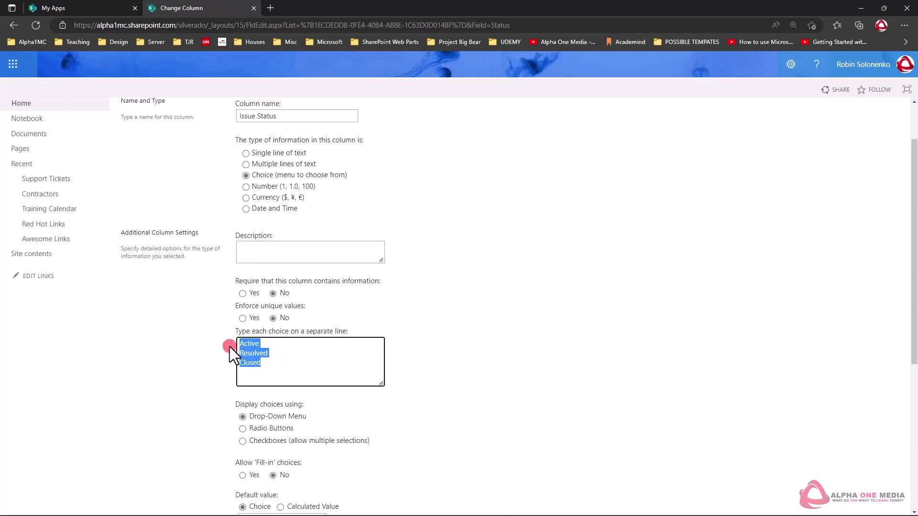
left_click(274, 364)
scroll(287, 361, "down", 3)
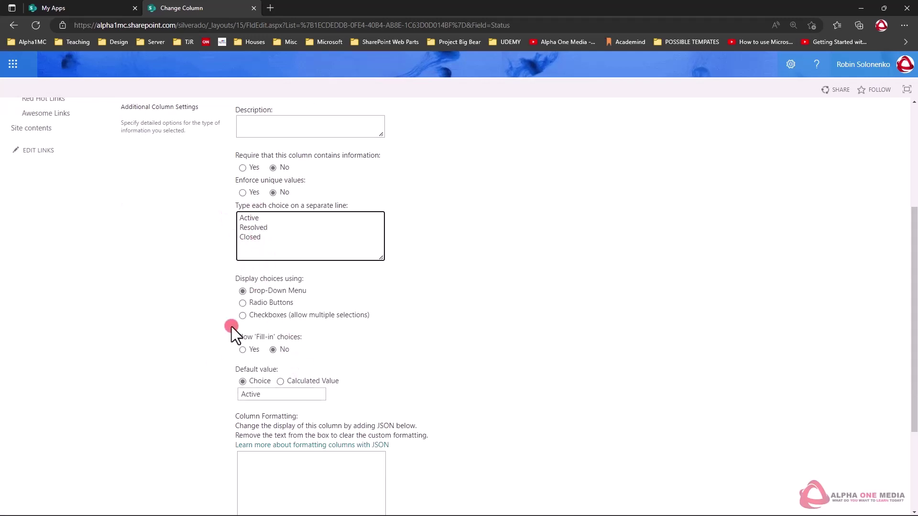
left_click(268, 377)
left_click(258, 393)
left_click(334, 397)
scroll(286, 244, "down", 1)
scroll(268, 245, "down", 1)
scroll(267, 246, "up", 2)
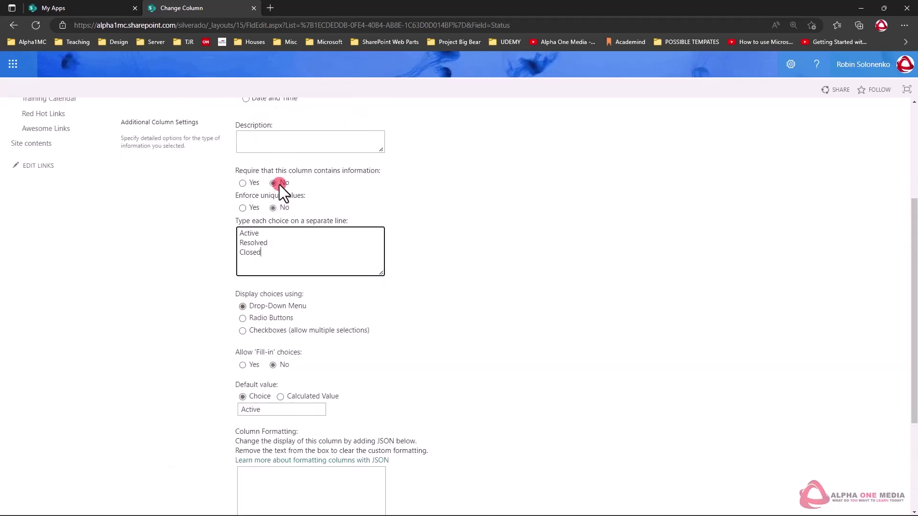
scroll(283, 261, "down", 3)
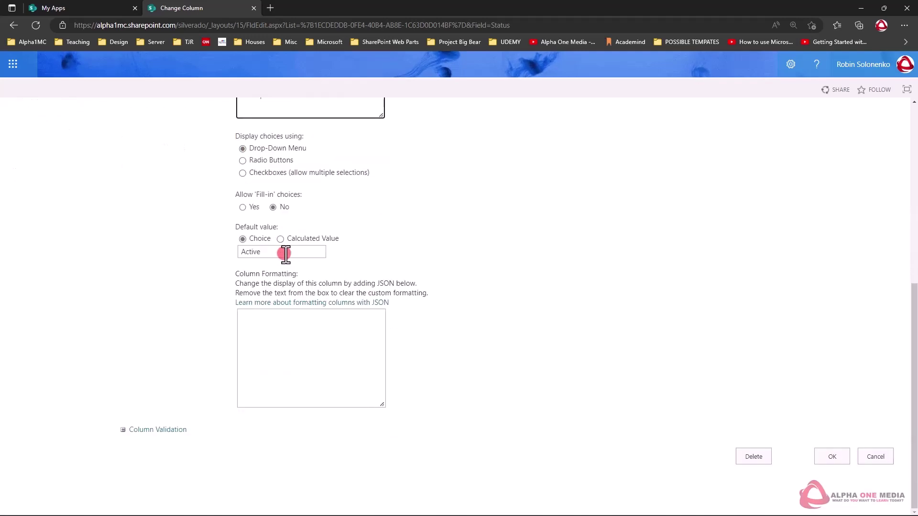
left_click(879, 456)
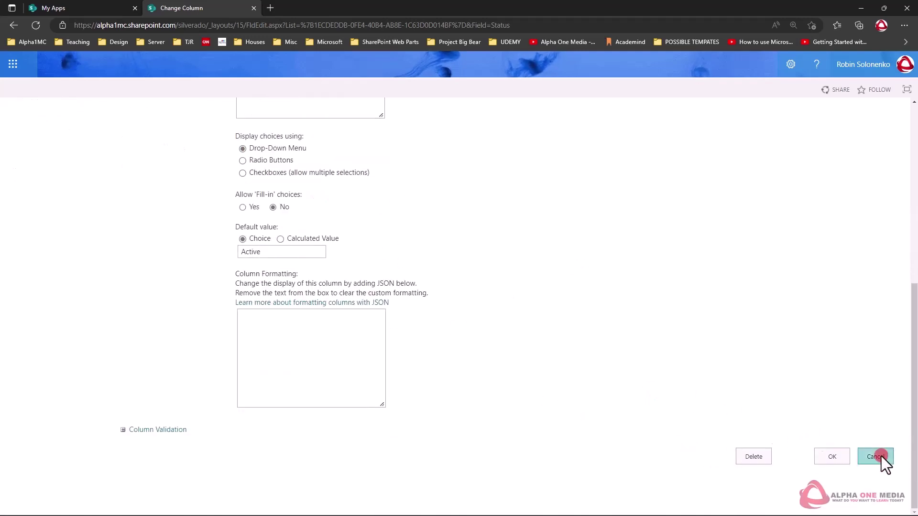
scroll(189, 294, "down", 1)
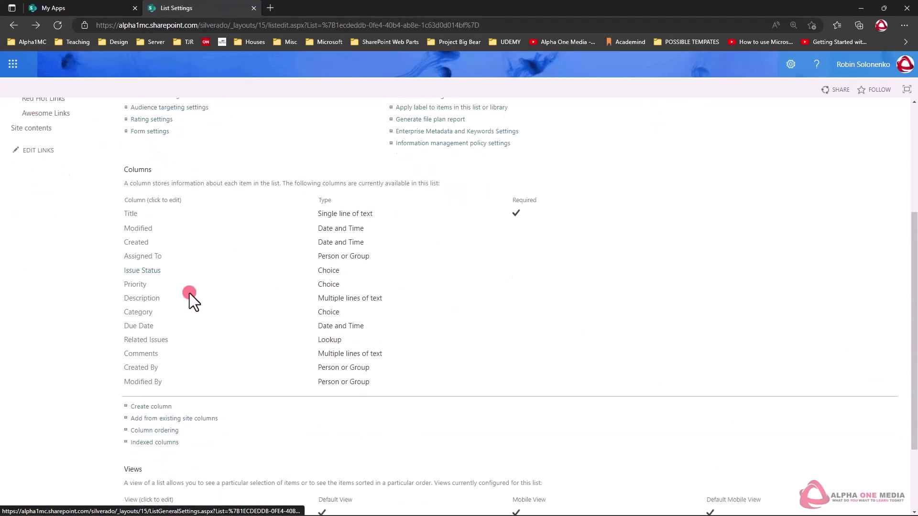
Step: Remove the (1)/(2)/(3) numbering from the Priority choices High, Normal and Low
left_click(136, 285)
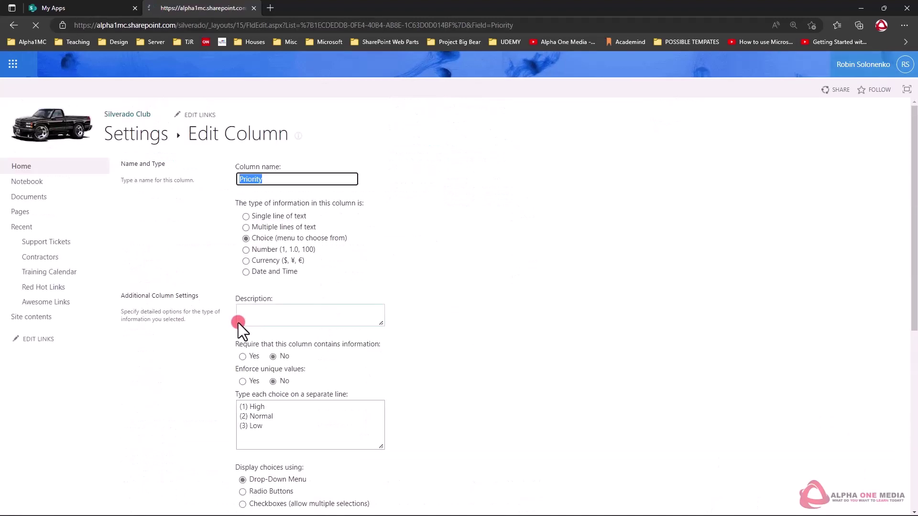
scroll(349, 285, "down", 1)
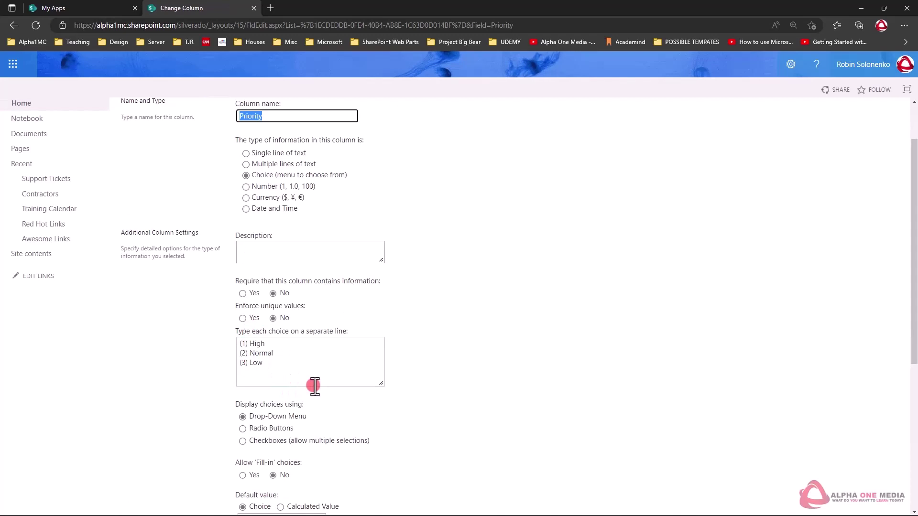
left_click_drag(248, 343, 223, 341)
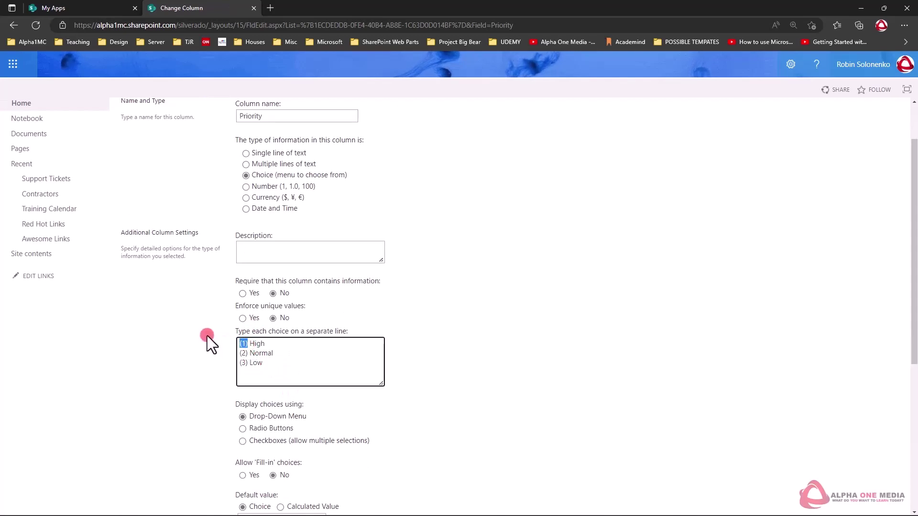
key("Delete")
key("Delete")
key("Down")
key("shift+Right")
key("shift+Right")
key("shift+Right")
key("Delete")
key("Delete")
key("Down")
key("Delete")
key("Delete")
key("Delete")
Step: Set the Priority default value to Normal and save the column
scroll(228, 314, "down", 4)
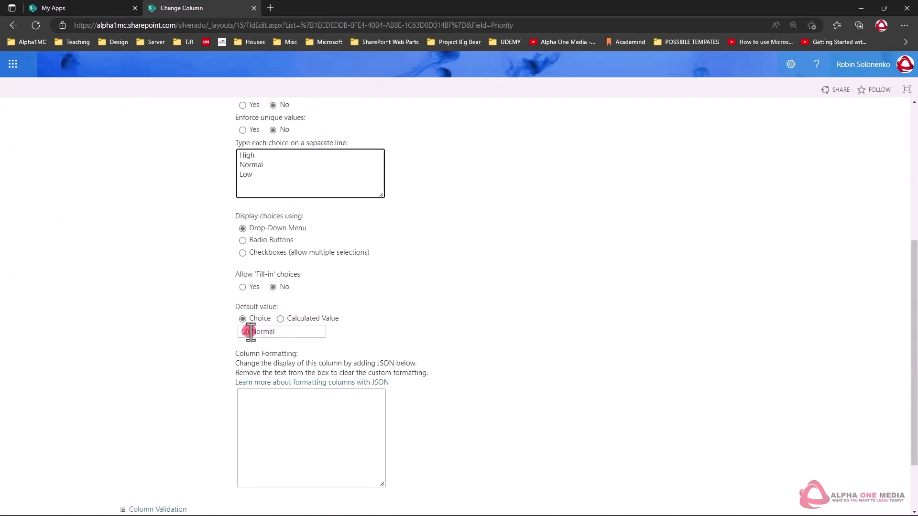
left_click_drag(250, 331, 198, 327)
type("Normal")
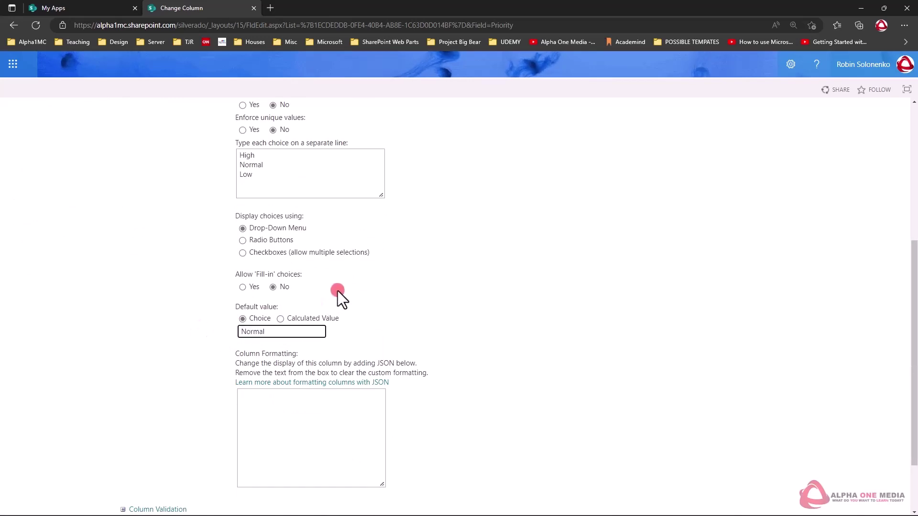
scroll(579, 331, "down", 2)
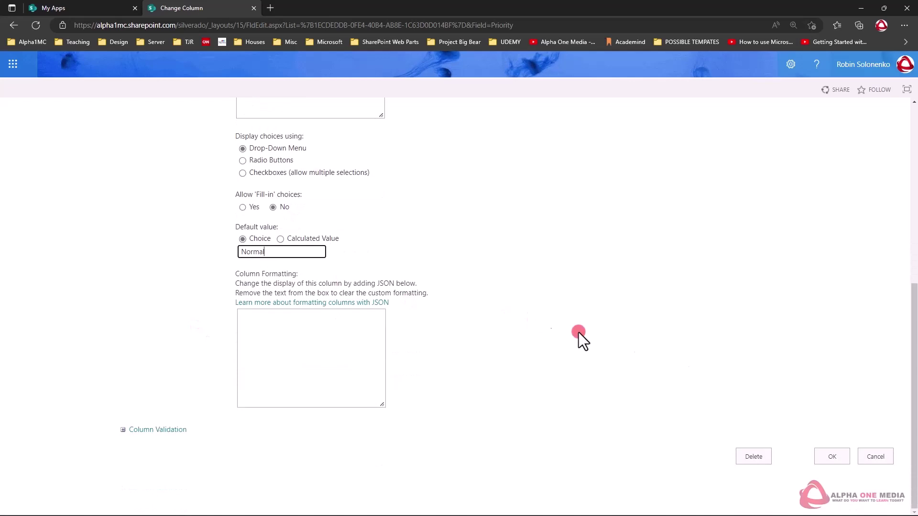
left_click(833, 452)
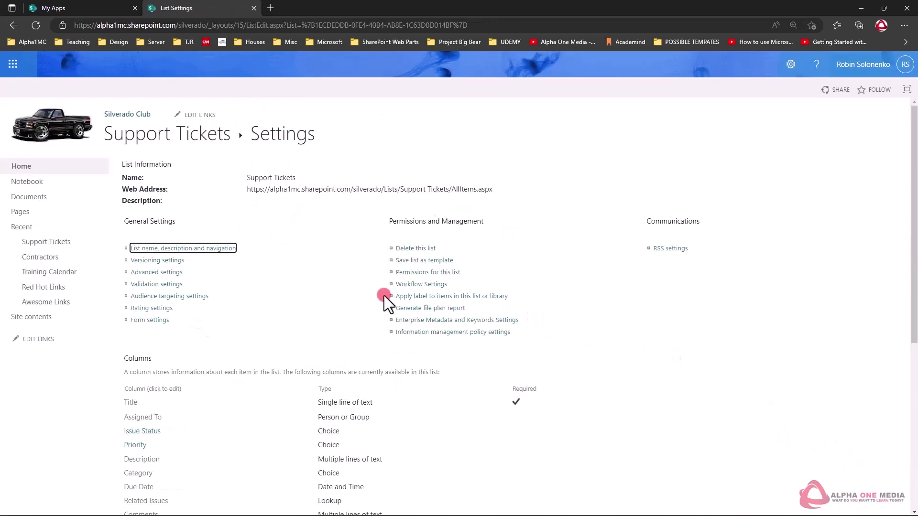
Step: Replace the Category choices with Software, Hardware and Email
scroll(335, 271, "down", 1)
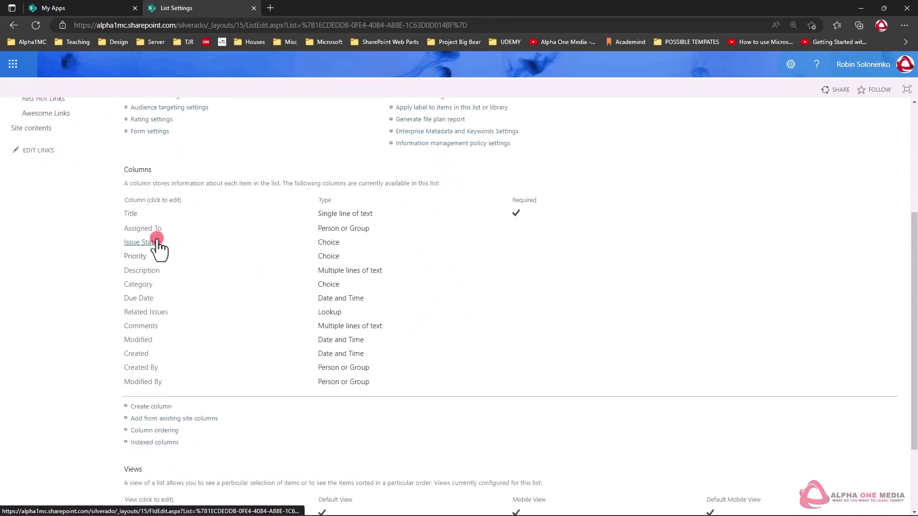
left_click(137, 285)
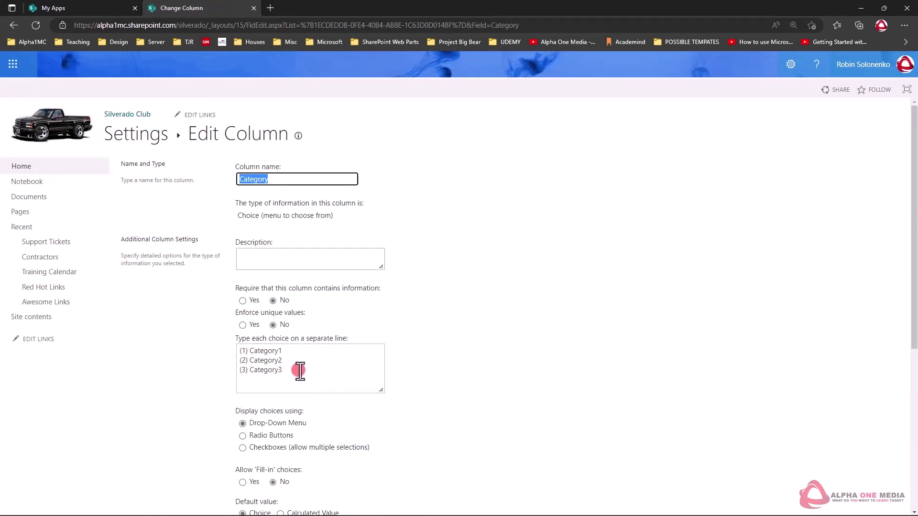
left_click_drag(293, 368, 193, 334)
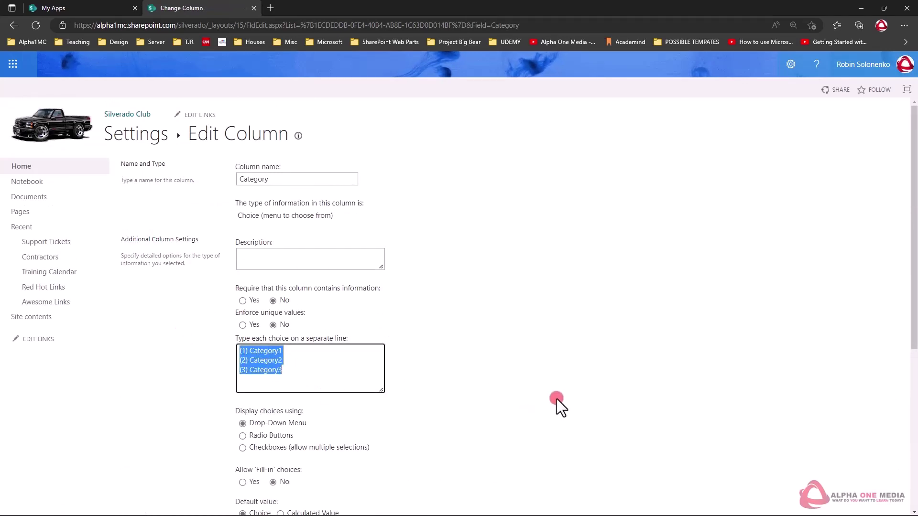
type("Sof")
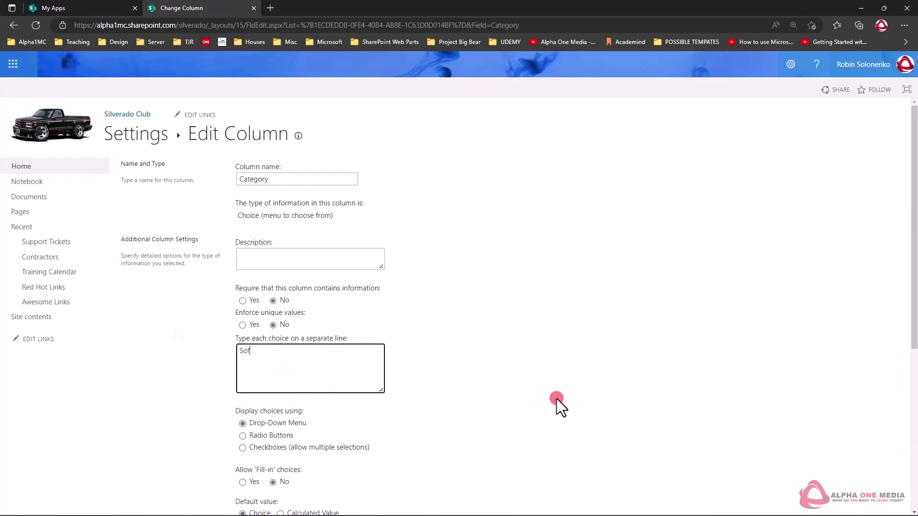
type("twa")
key("BackSpace")
key("BackSpace")
key("BackSpace")
type("tware")
key("Return")
type("Hardware ")
type("Email")
Step: Clear the Category default value and leave the form for list settings
double_click(250, 370)
scroll(289, 355, "down", 2)
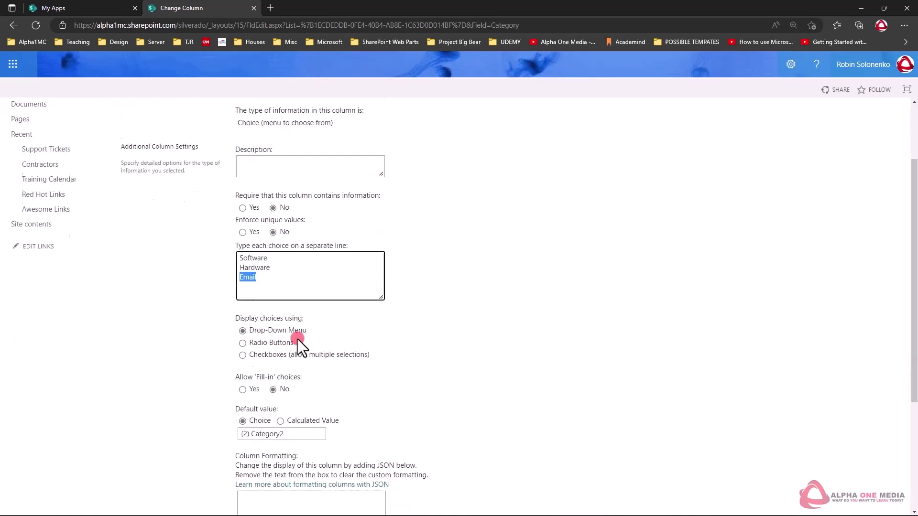
scroll(297, 340, "down", 2)
left_click_drag(308, 336, 220, 338)
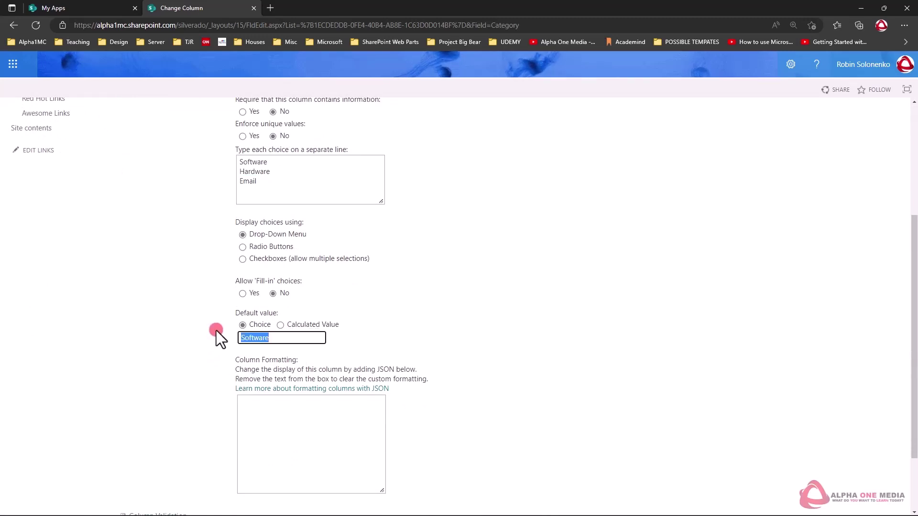
key("BackSpace")
scroll(406, 286, "down", 2)
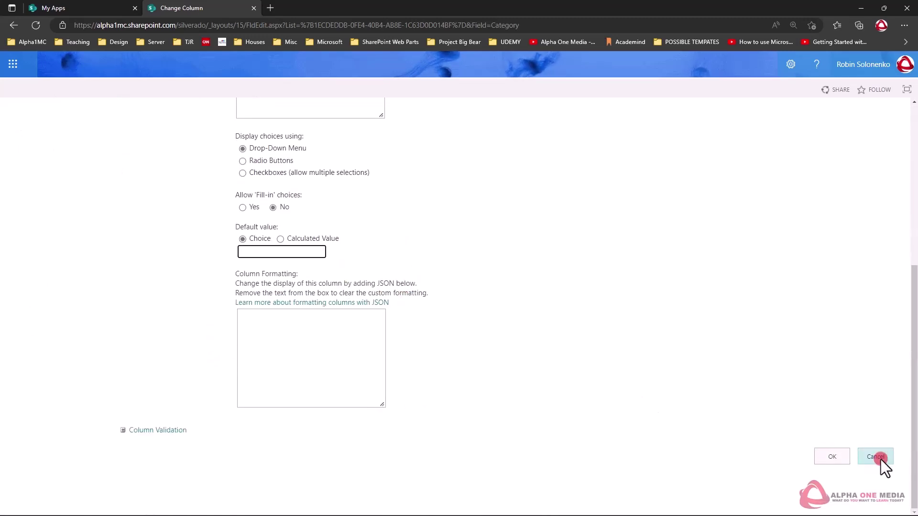
left_click(826, 453)
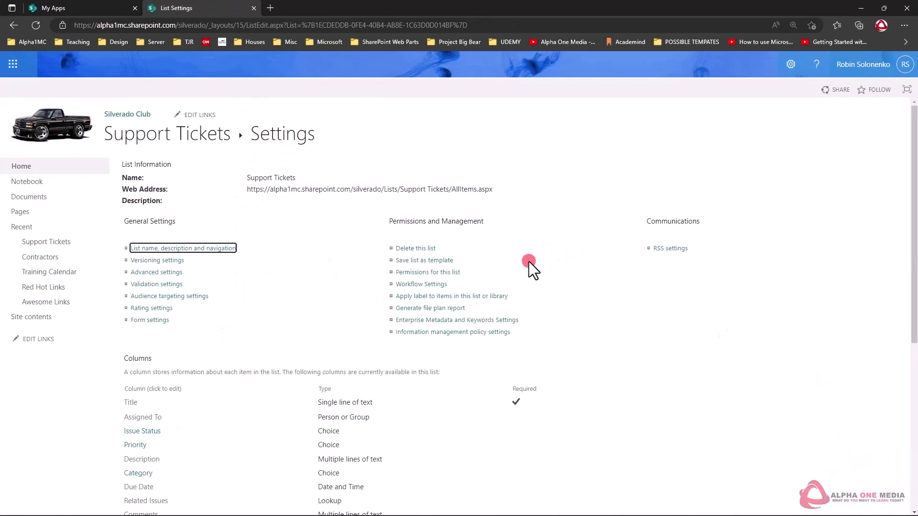
Step: Create a required Single line of text column named 'Your Name' and save it
scroll(481, 259, "down", 2)
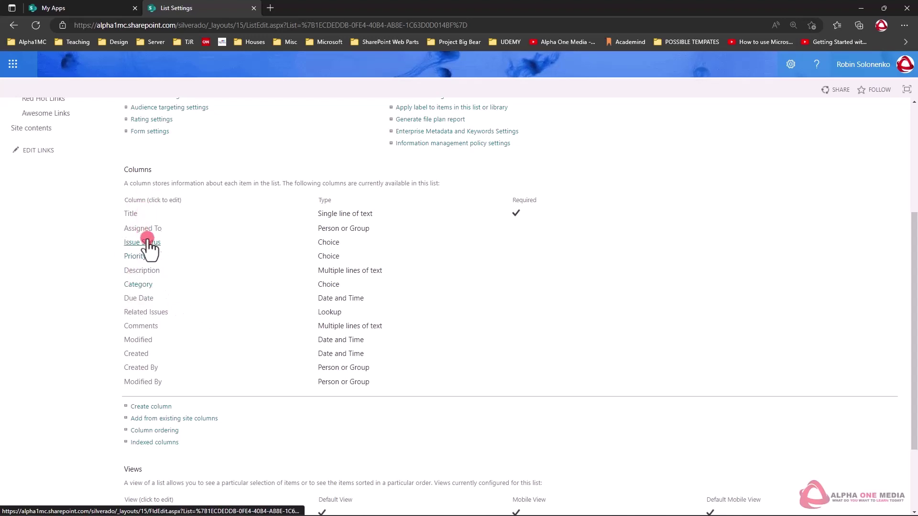
left_click(152, 406)
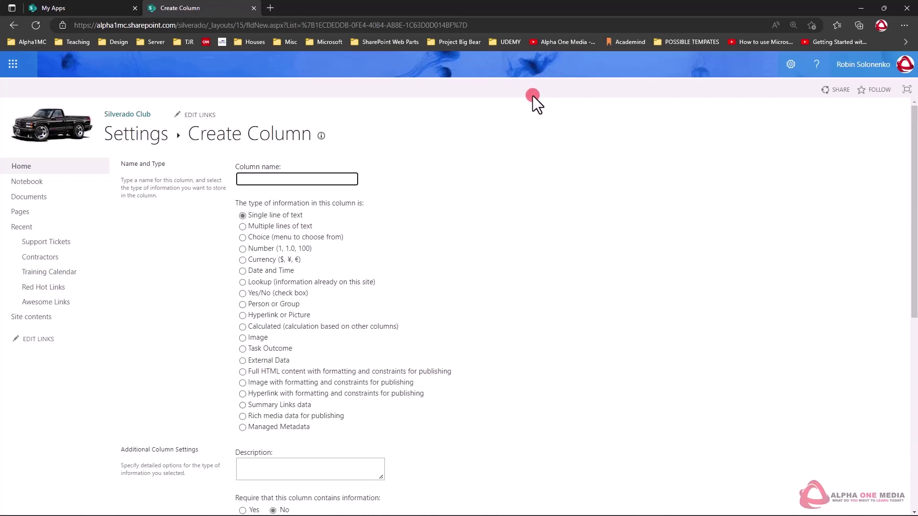
type("Your Name")
scroll(288, 214, "down", 5)
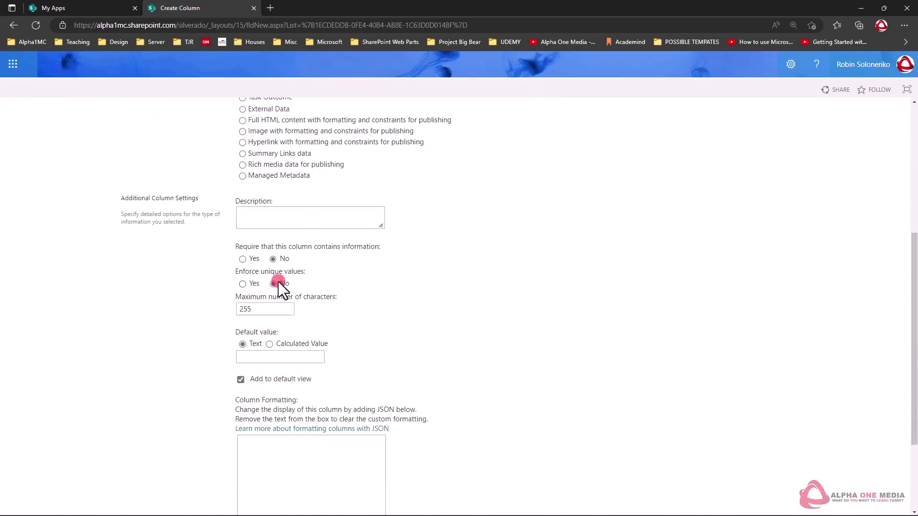
scroll(423, 285, "down", 3)
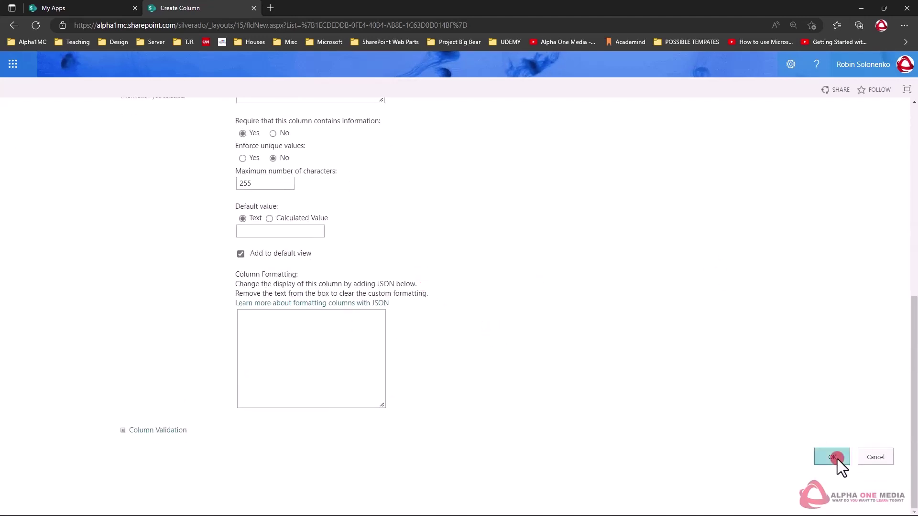
left_click(832, 457)
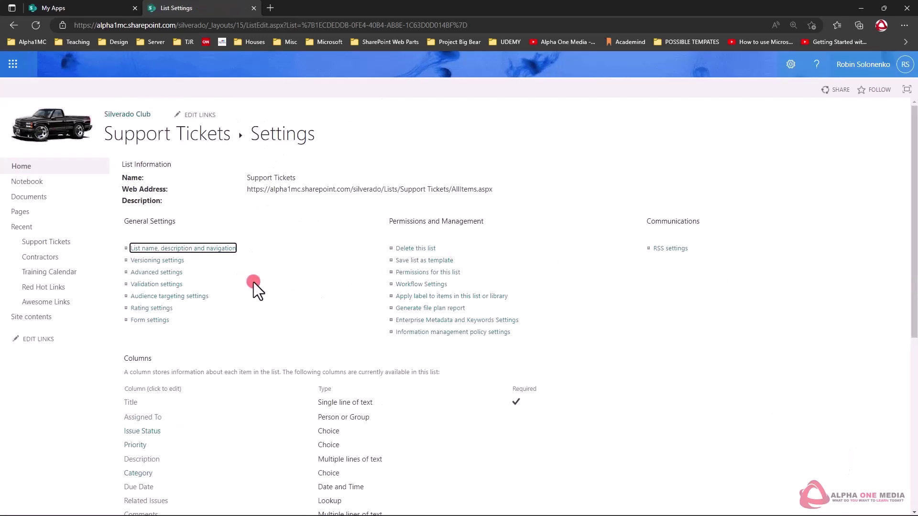
scroll(248, 284, "down", 4)
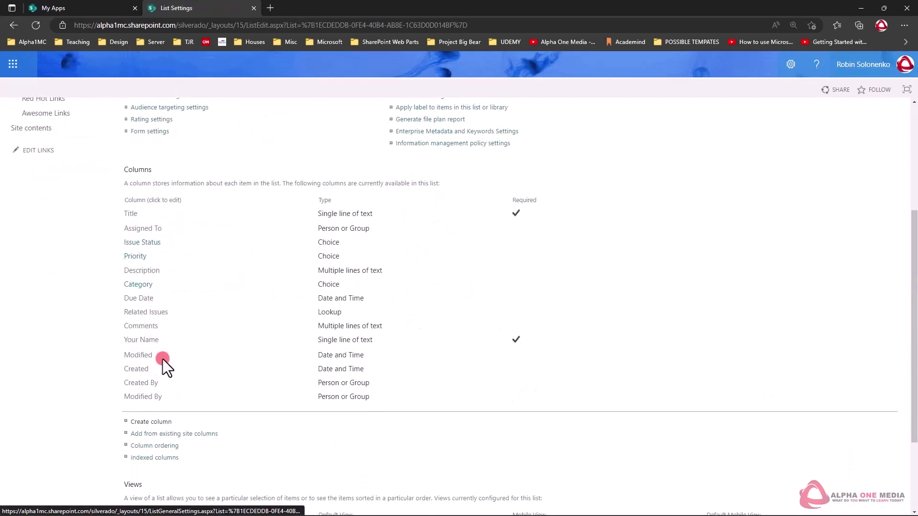
Step: Create a 'Your Email' column with Require information set to Yes and save it
left_click(159, 424)
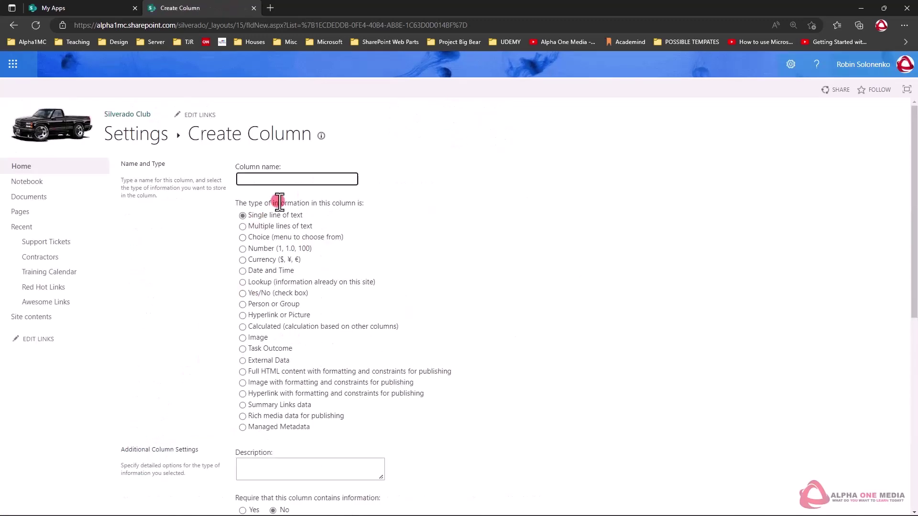
type("Your Email")
scroll(263, 400, "down", 8)
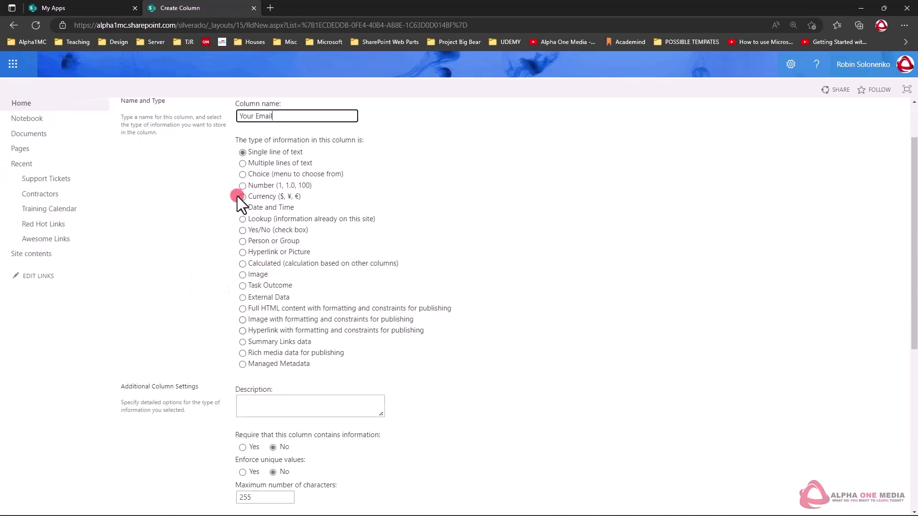
scroll(242, 214, "up", 1)
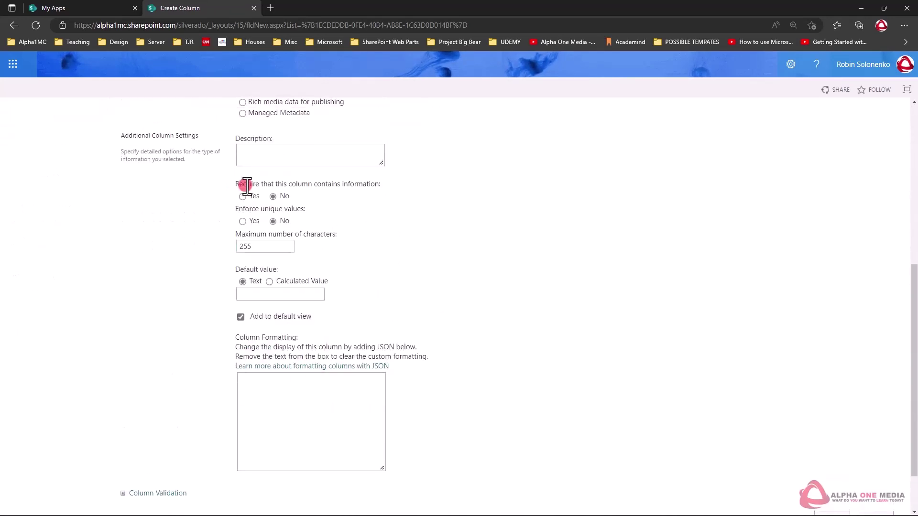
left_click(242, 196)
scroll(651, 364, "down", 1)
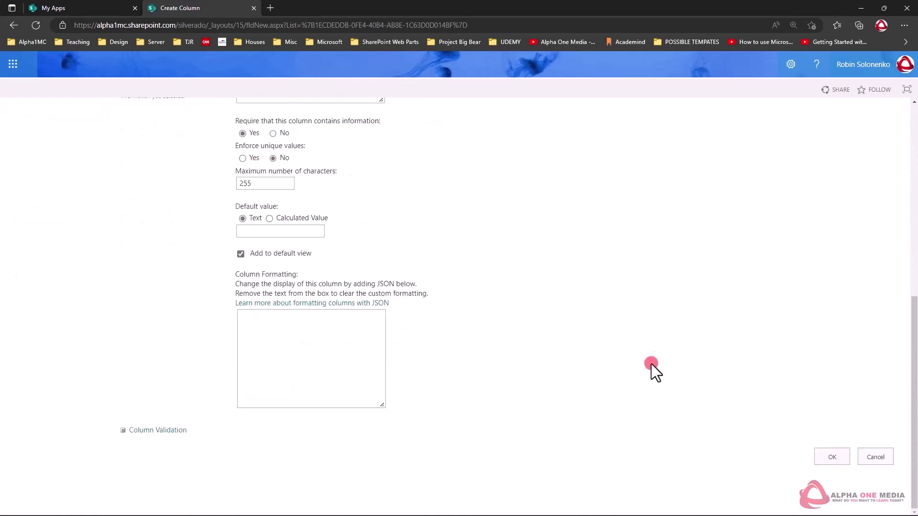
left_click(829, 456)
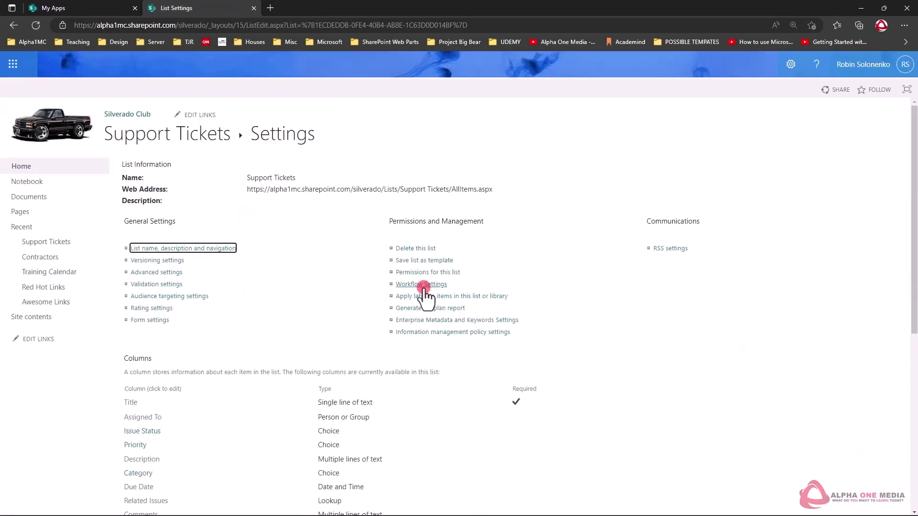
scroll(423, 291, "down", 7)
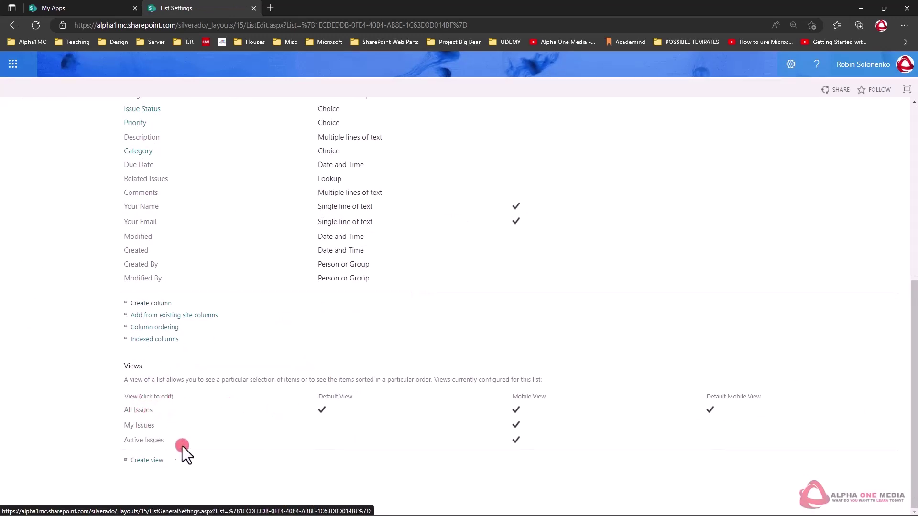
left_click(139, 410)
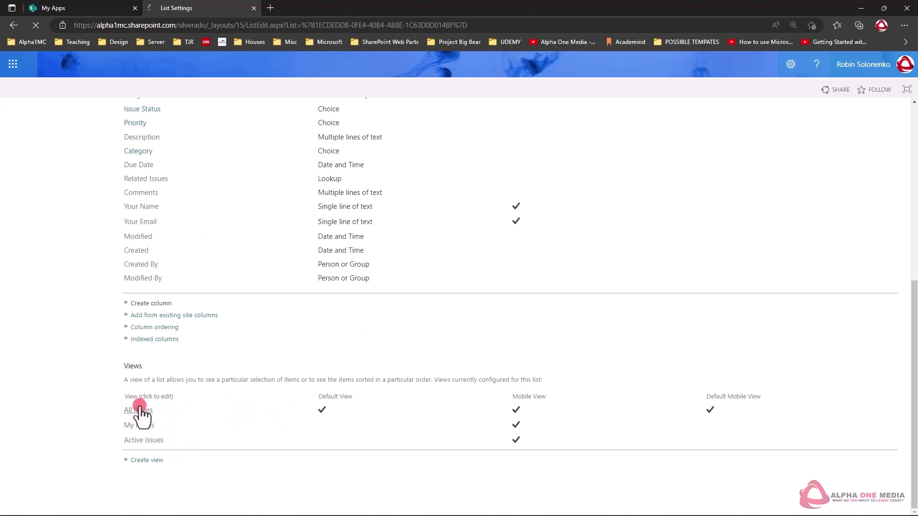
scroll(587, 316, "down", 1)
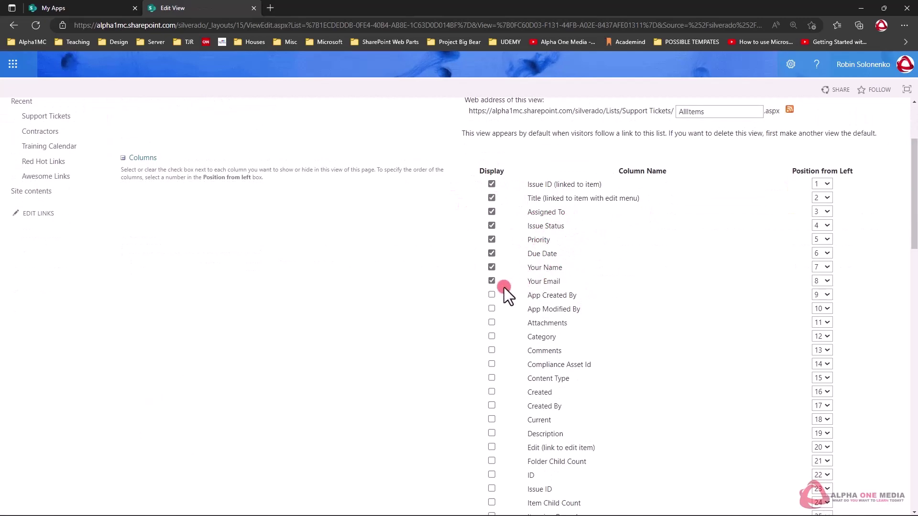
scroll(552, 264, "down", 10)
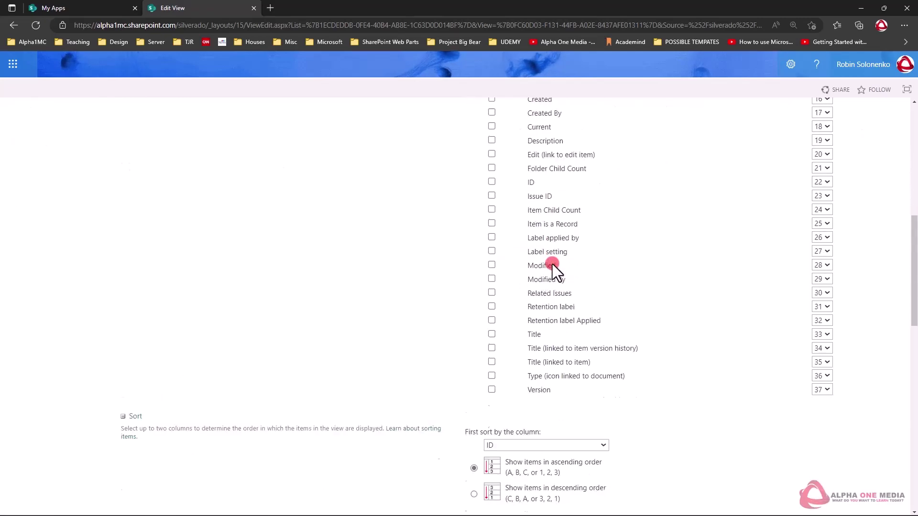
scroll(552, 263, "down", 10)
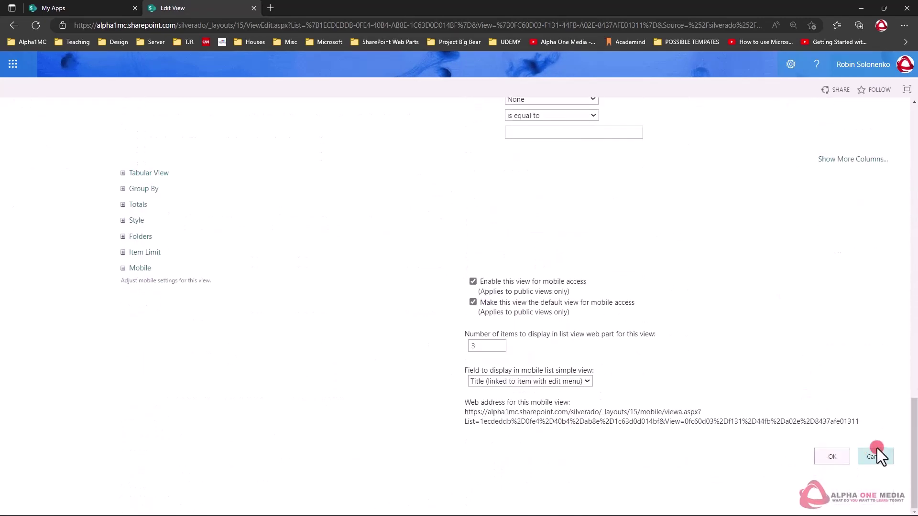
left_click(871, 452)
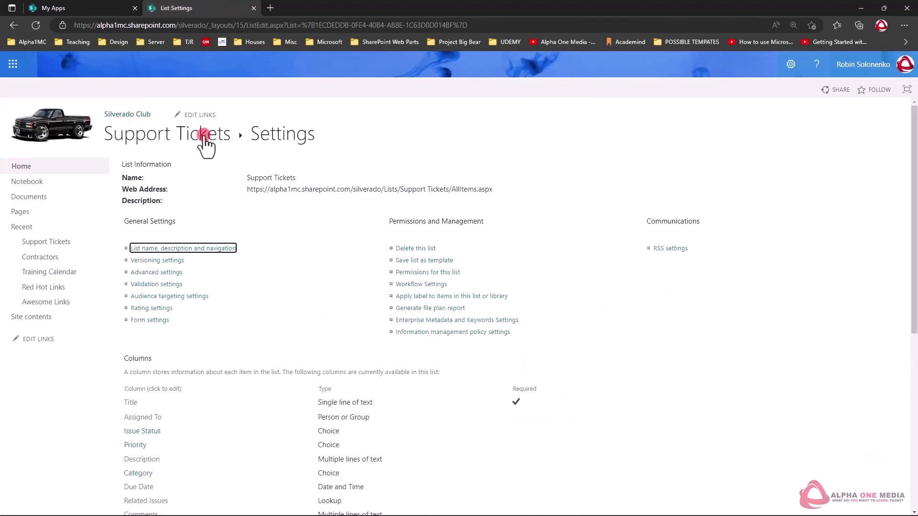
Step: Return to the Support Tickets list via the breadcrumb and narrow the Title column
left_click(165, 141)
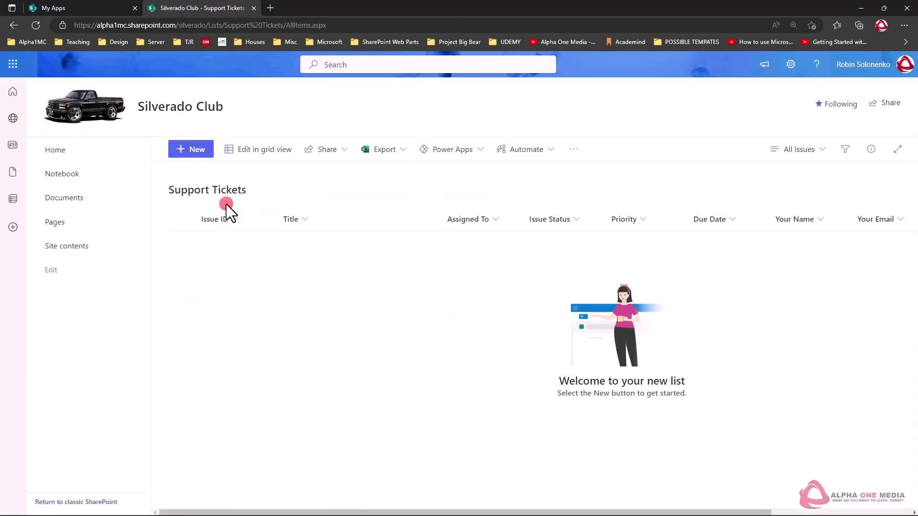
left_click_drag(438, 220, 368, 221)
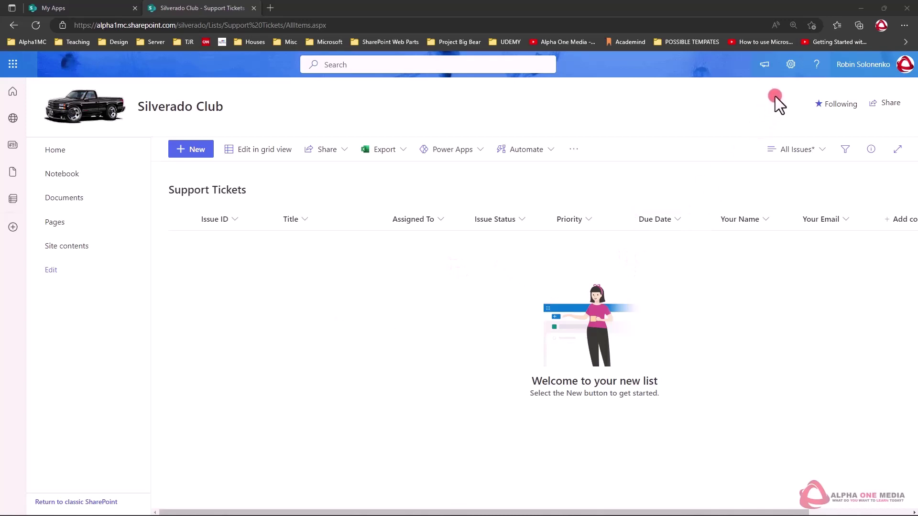
Step: In Advanced settings, set 'Send e-mail when ownership is assigned' to Yes, save, and return
left_click(790, 64)
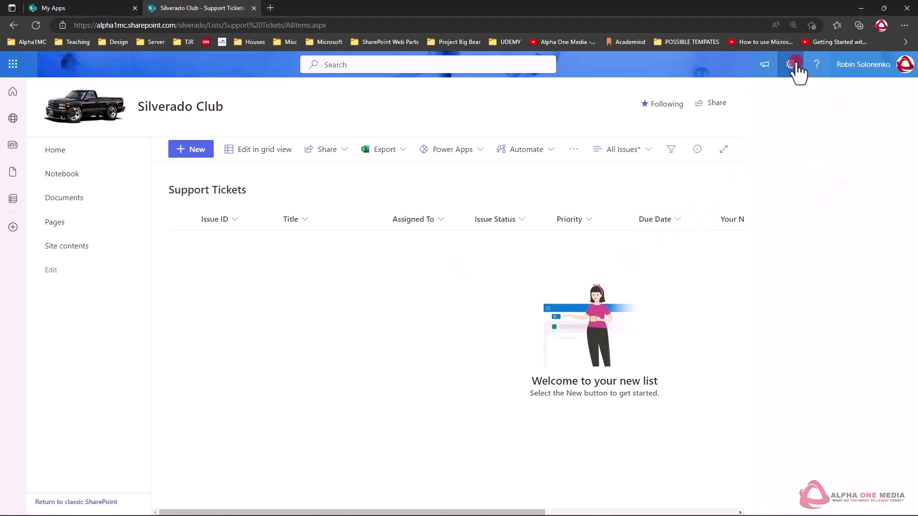
left_click(770, 171)
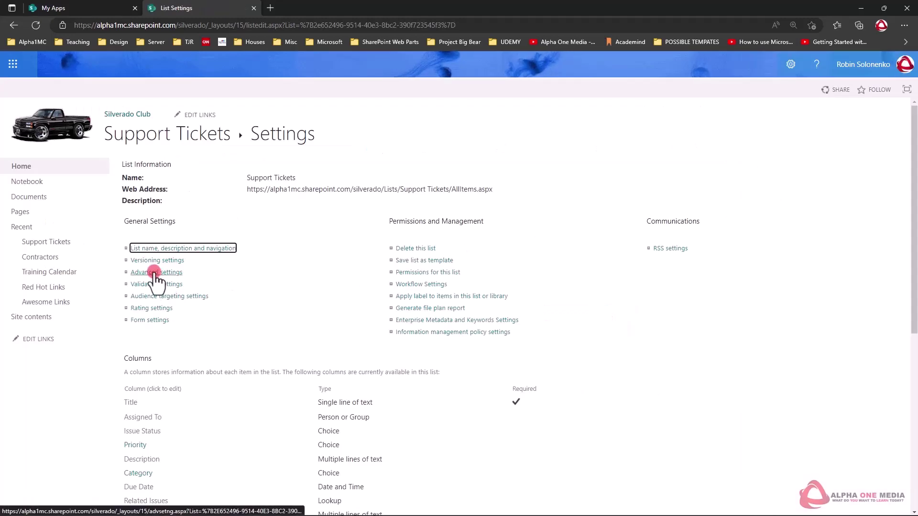
left_click(154, 272)
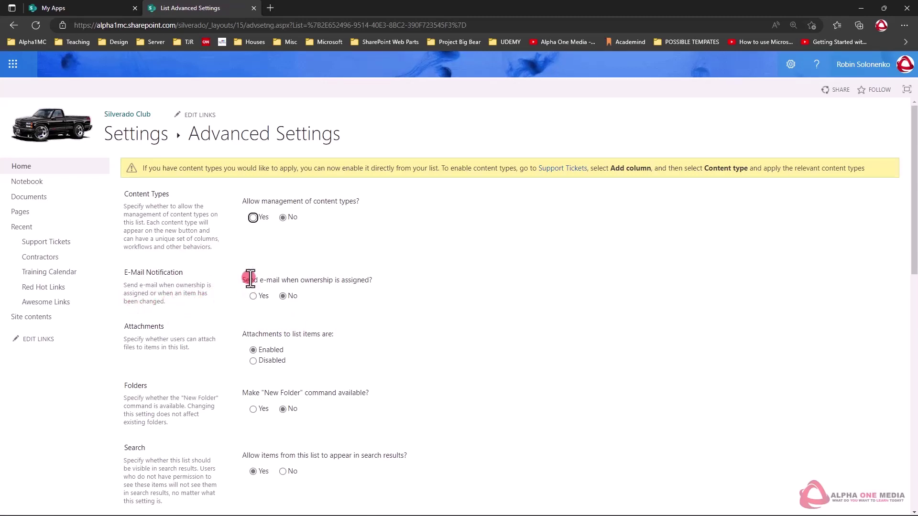
left_click(253, 296)
scroll(589, 370, "down", 15)
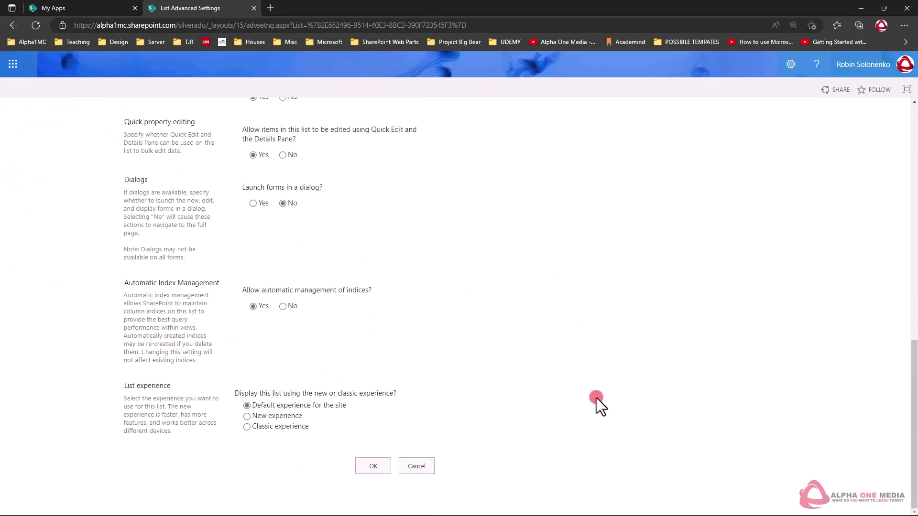
left_click(375, 465)
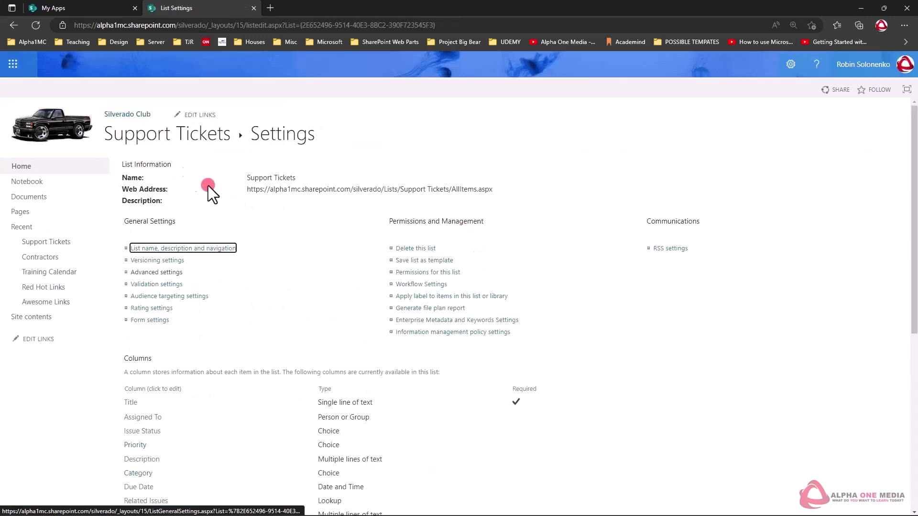
left_click(154, 136)
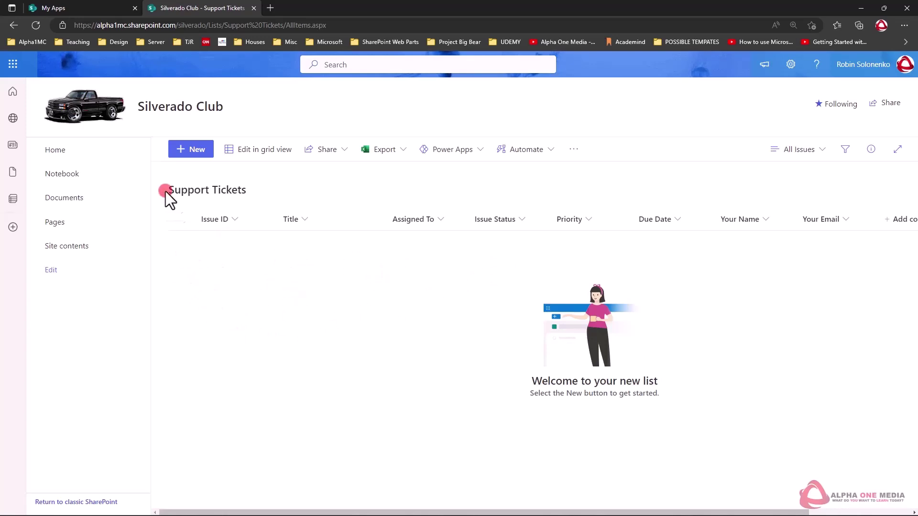
Step: Start a new ticket titled 'My Mouse Quit Working' and assign it to the suggested student
left_click(199, 150)
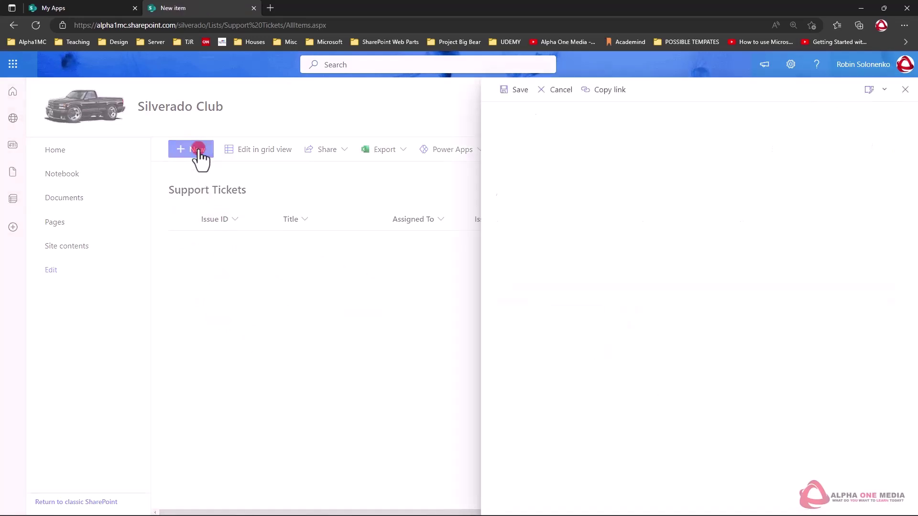
left_click(602, 156)
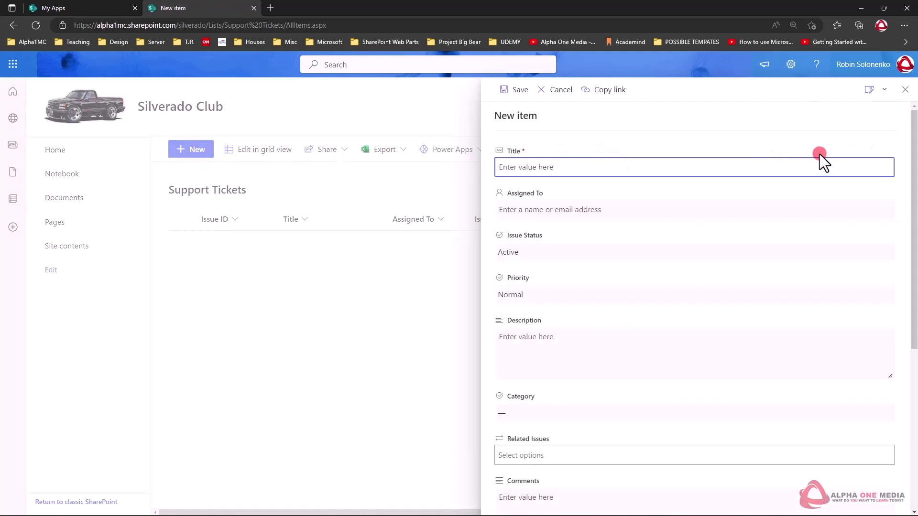
type("My Mouse Quit Working")
key("Tab")
type("stud")
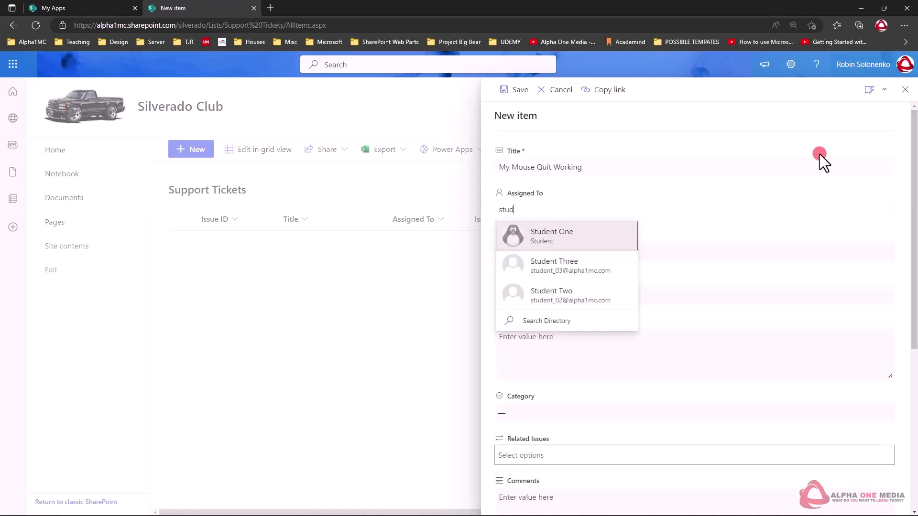
left_click(536, 244)
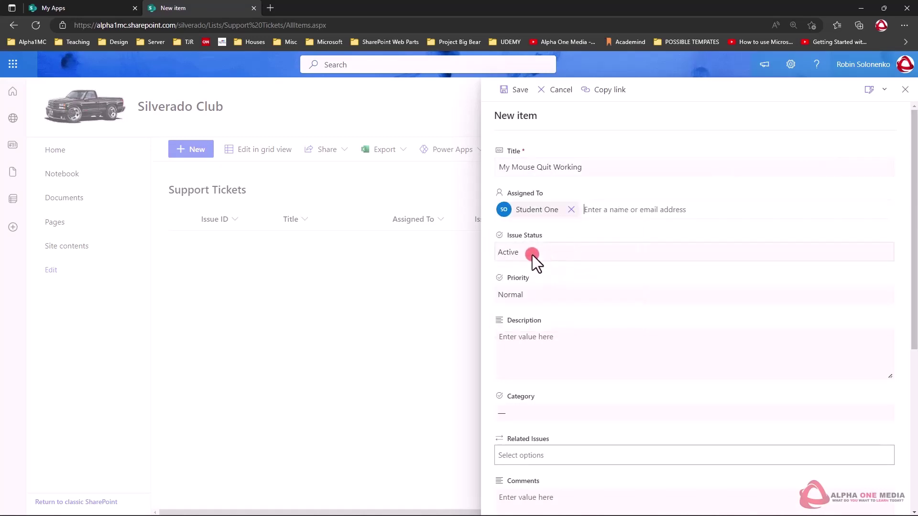
Step: Set priority Low, describe the mouse failure and restart attempt, and choose category Hardware
left_click(529, 294)
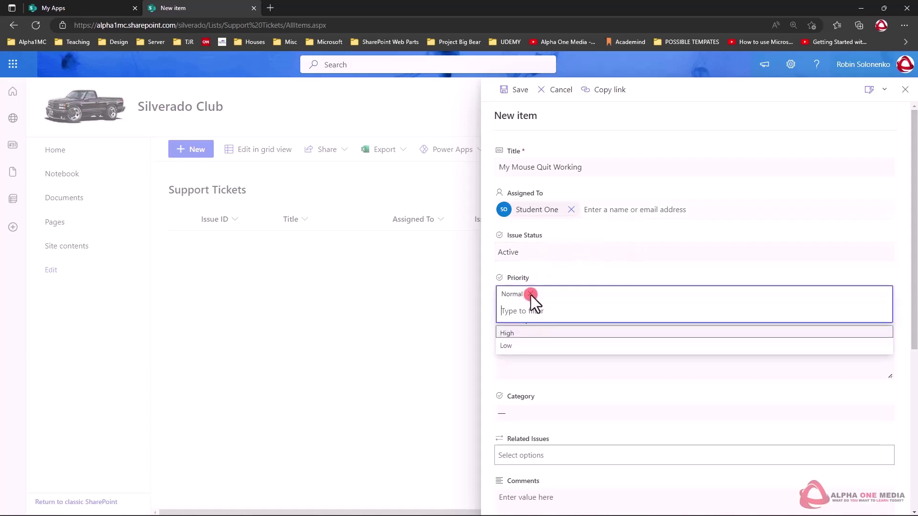
left_click(515, 346)
left_click(542, 348)
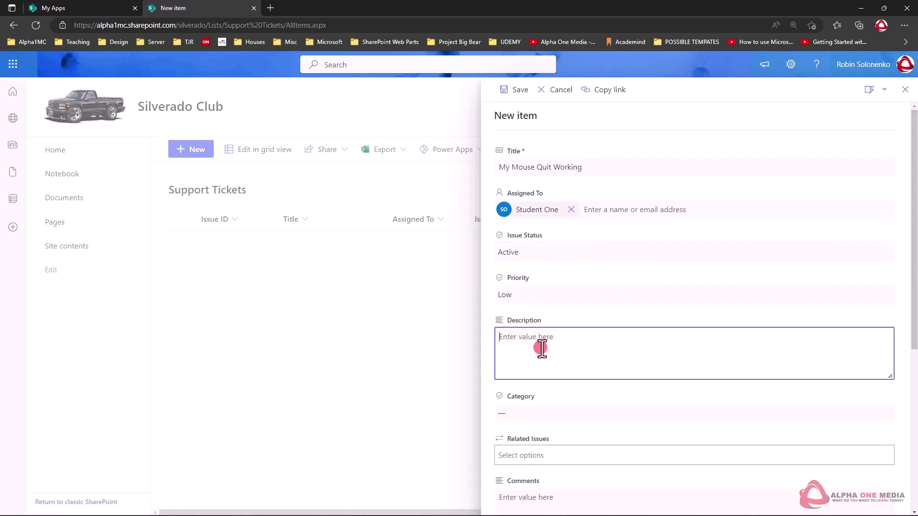
type("Mouse quit working, and i restarted and still nothing")
scroll(548, 346, "down", 2)
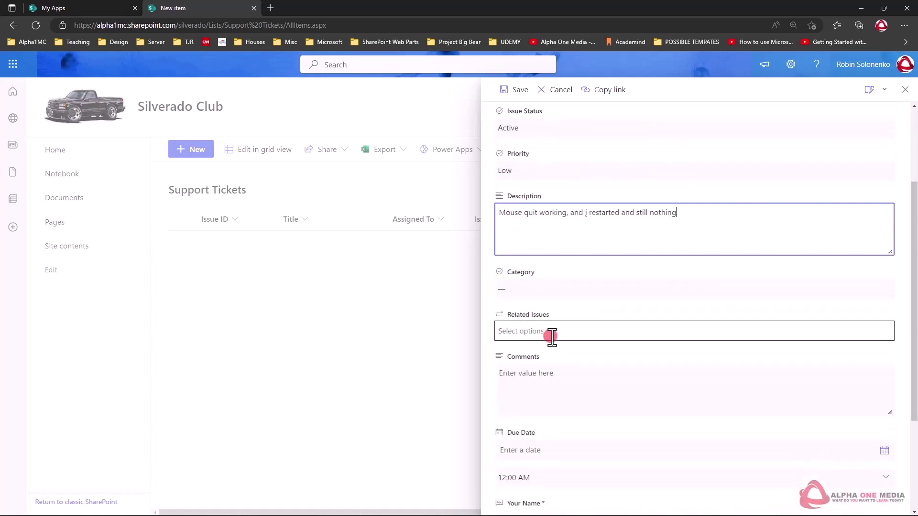
left_click(534, 295)
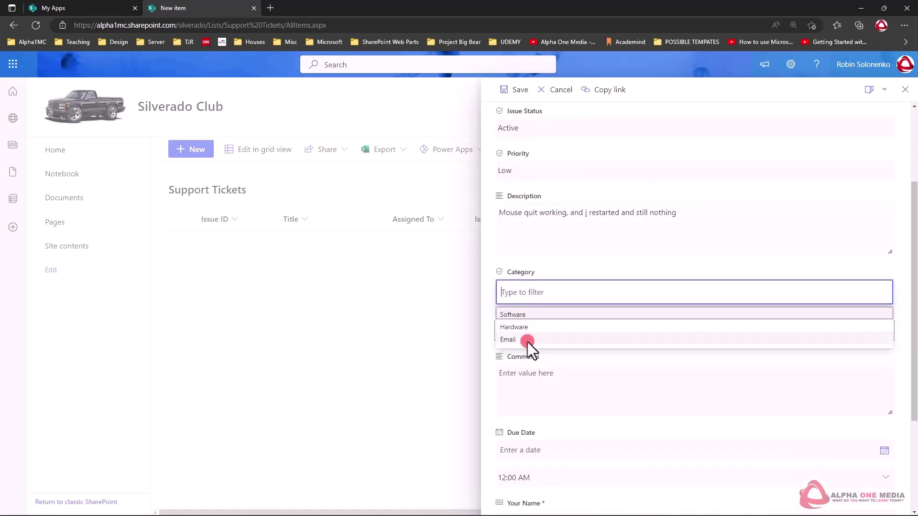
left_click(514, 329)
Step: Set the due date to 1/3/2023 and enter the requester's name and e-mail
scroll(549, 334, "down", 1)
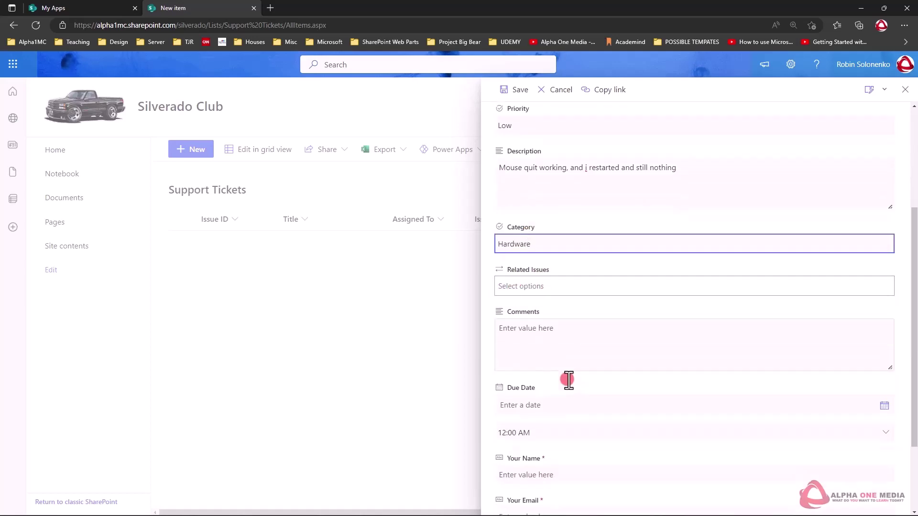
scroll(608, 338, "down", 1)
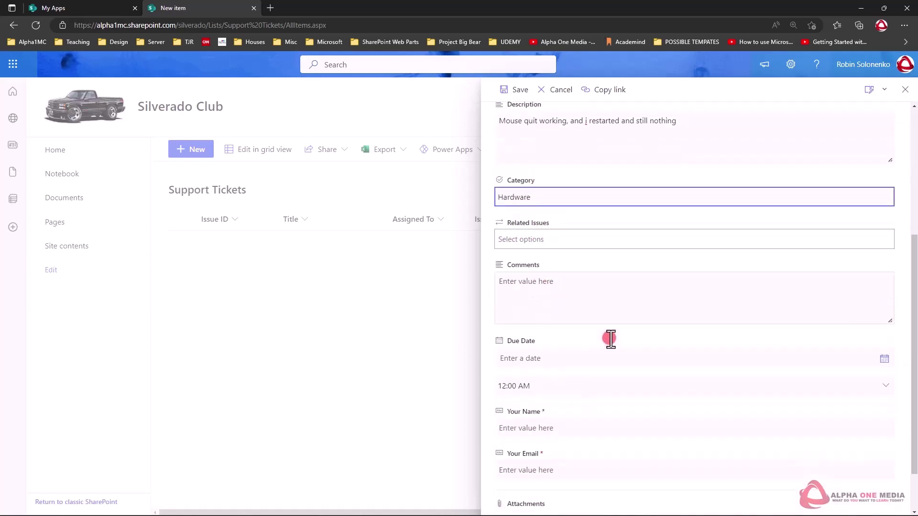
left_click(583, 326)
left_click(883, 327)
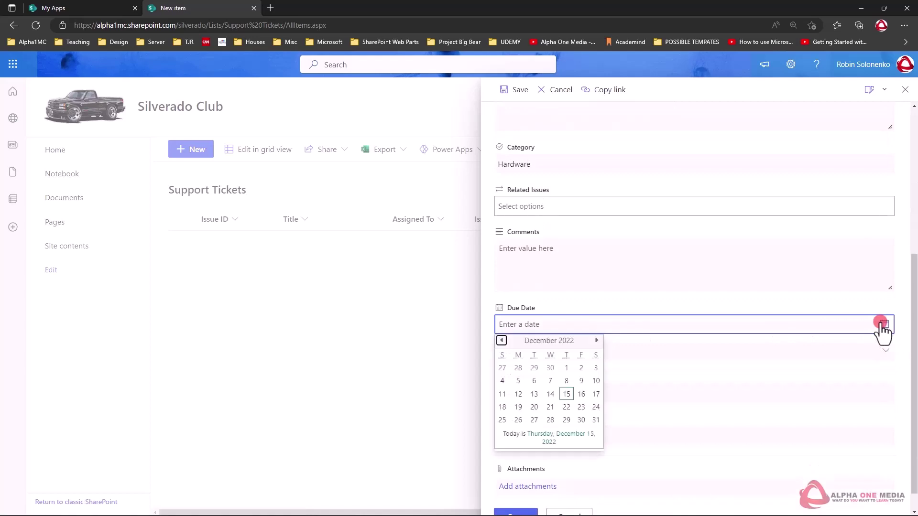
left_click(596, 338)
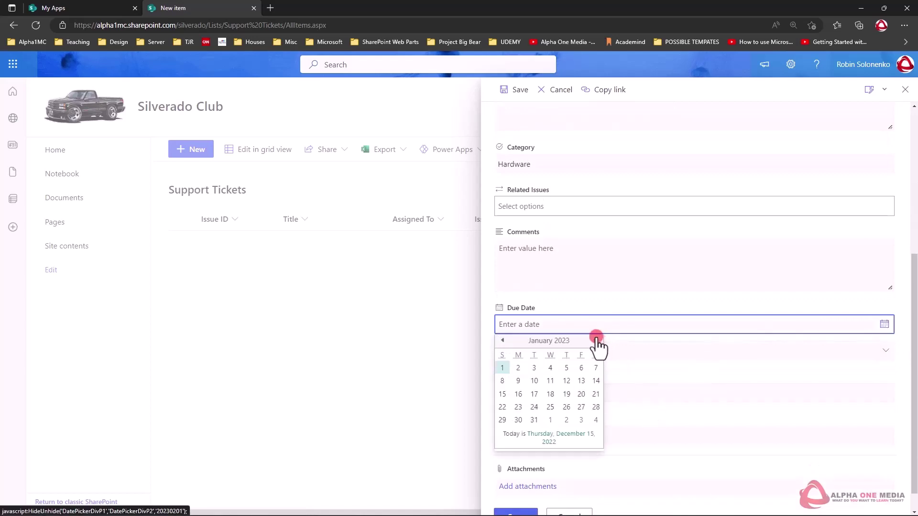
left_click(533, 368)
scroll(561, 336, "down", 1)
left_click(540, 369)
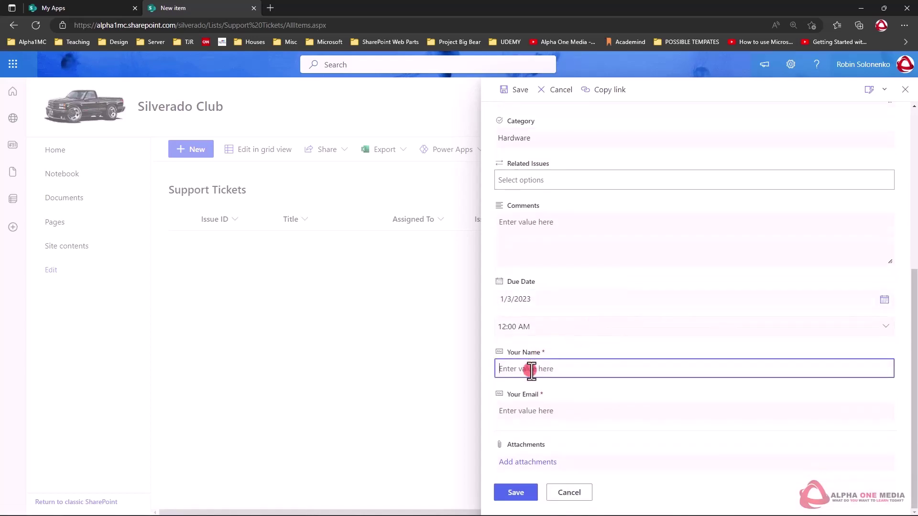
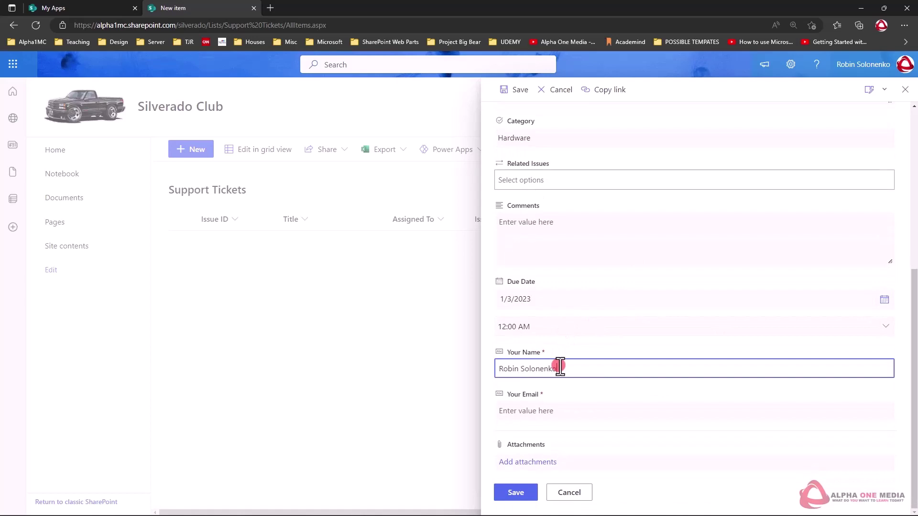
key("Tab")
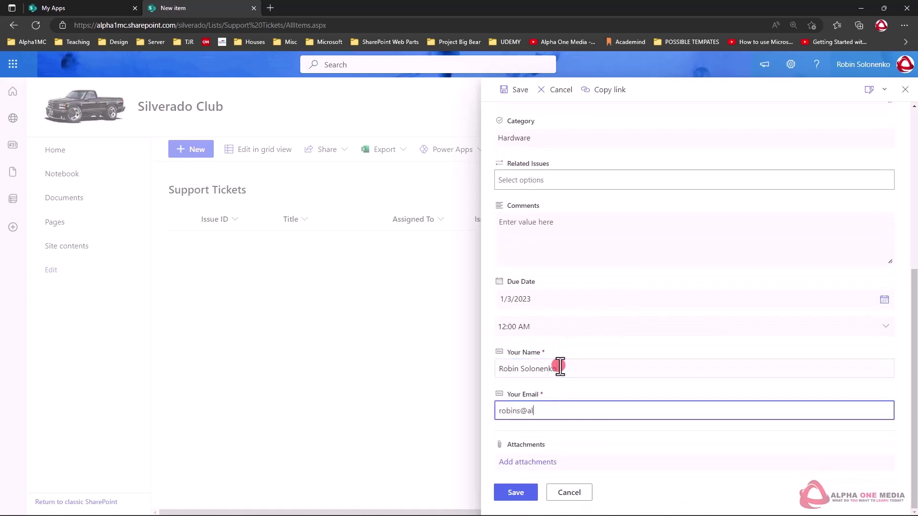
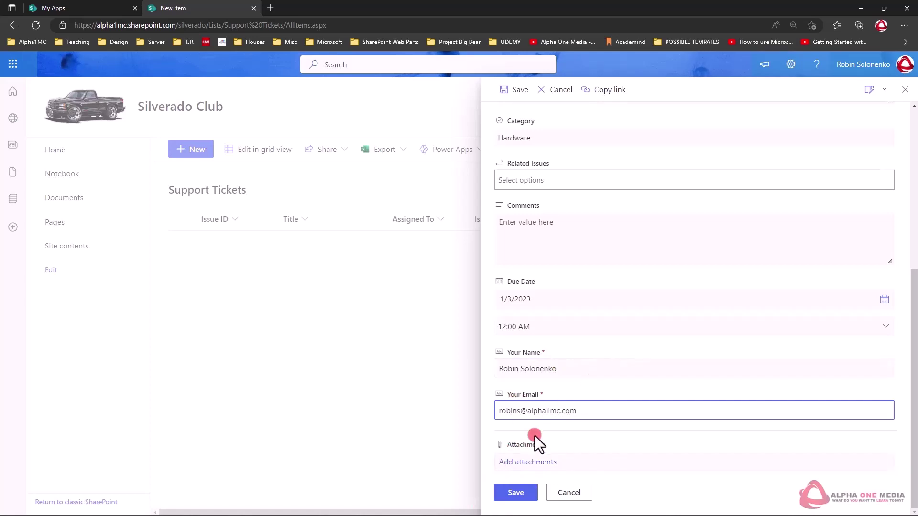
Step: Save the 'My Mouse Quit Working' ticket (Active, Low, due 1/3/2023), keeping the All Issues view
left_click(513, 491)
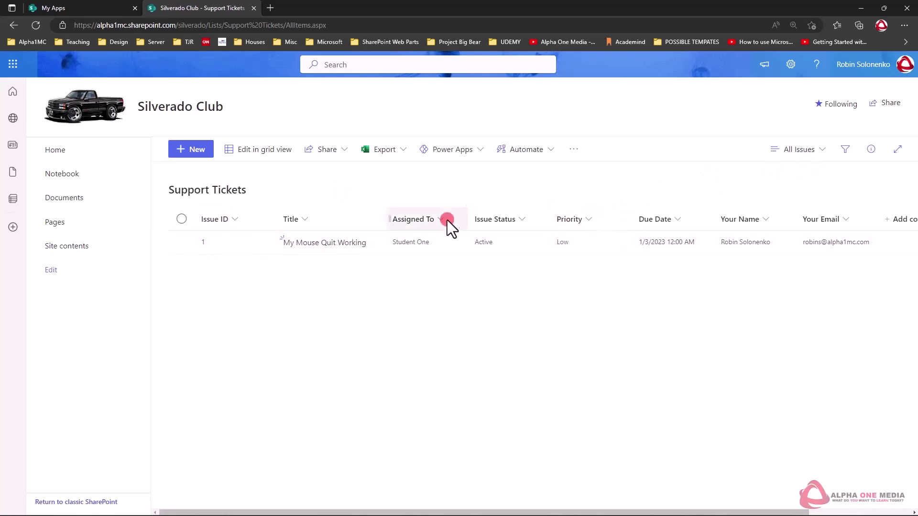
left_click(814, 151)
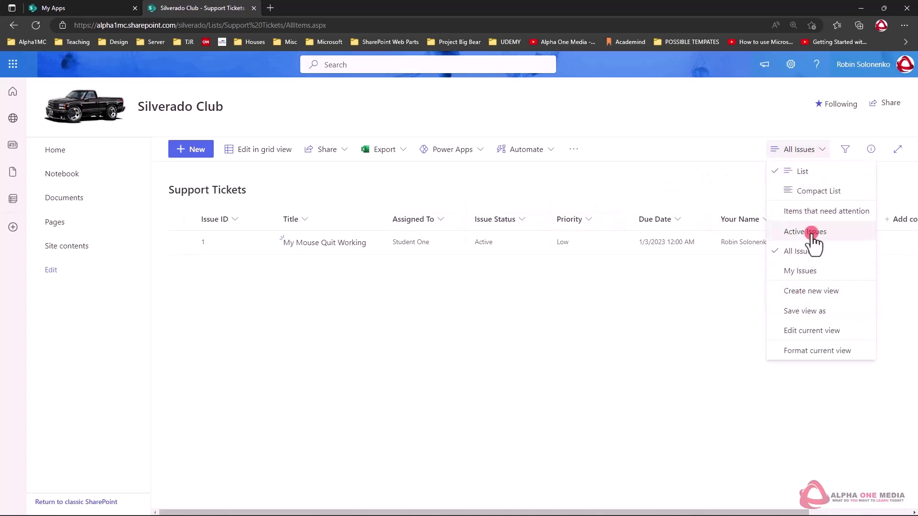
left_click(622, 164)
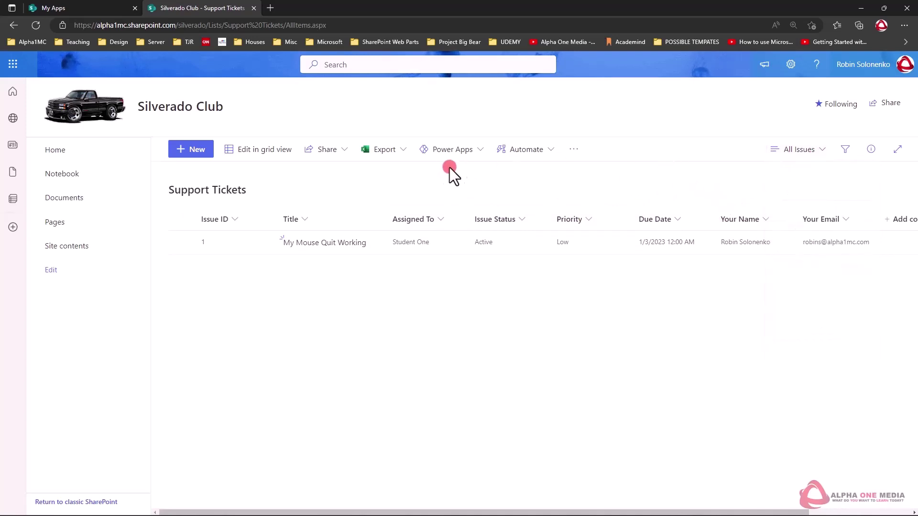